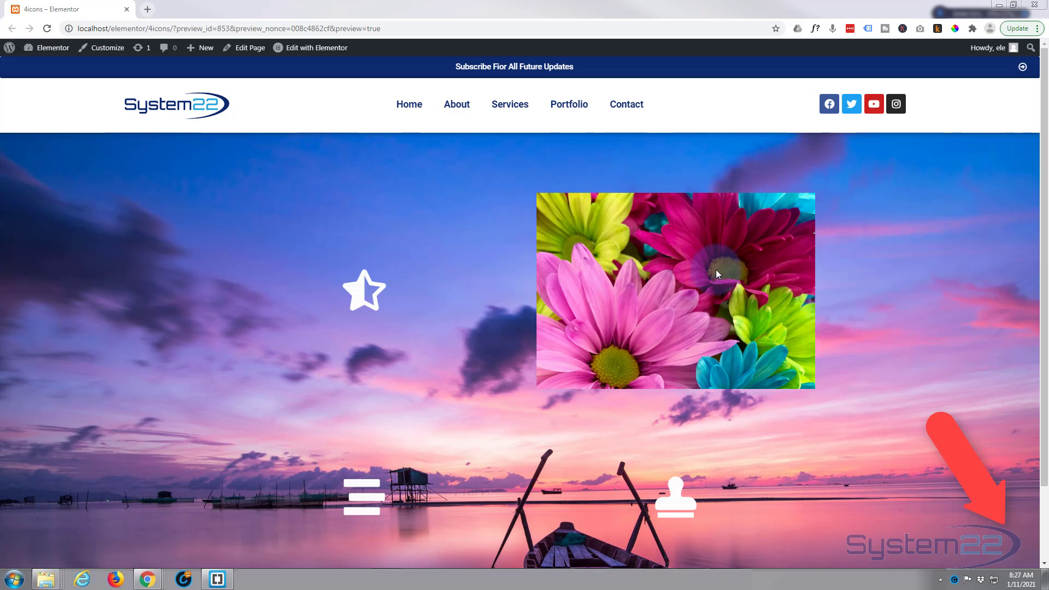
# Preview the finished sky page, revealing the photos behind the icons on hover
pyautogui.moveTo(716, 270)
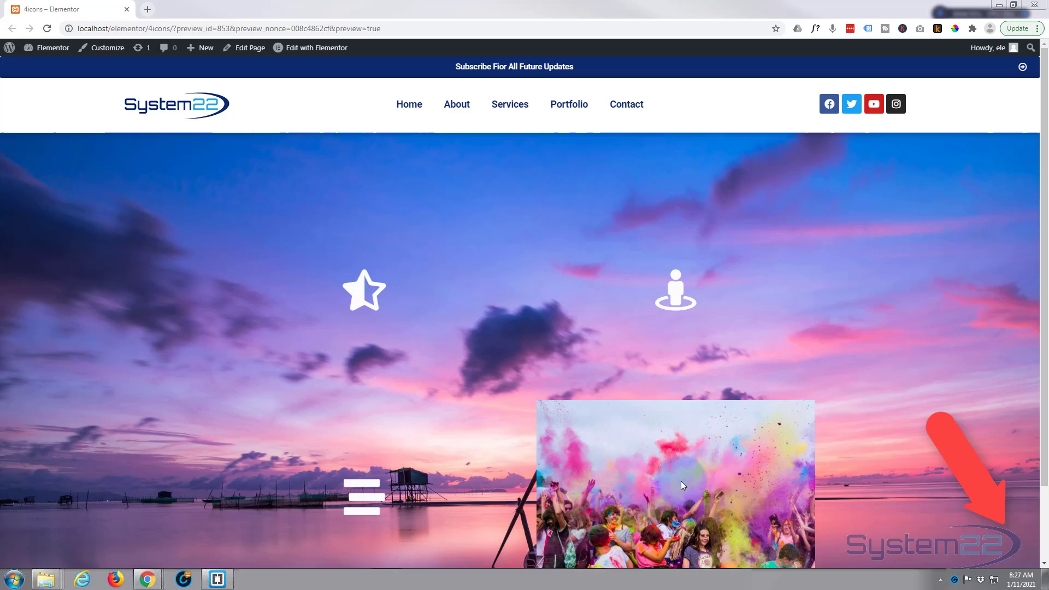
pyautogui.moveTo(349, 496)
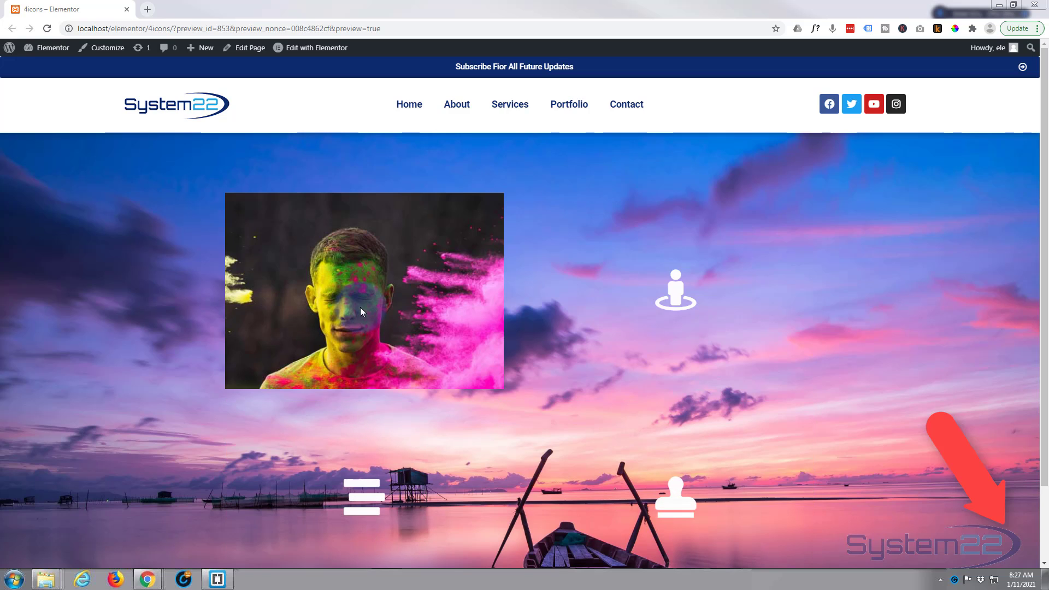
pyautogui.moveTo(676, 290)
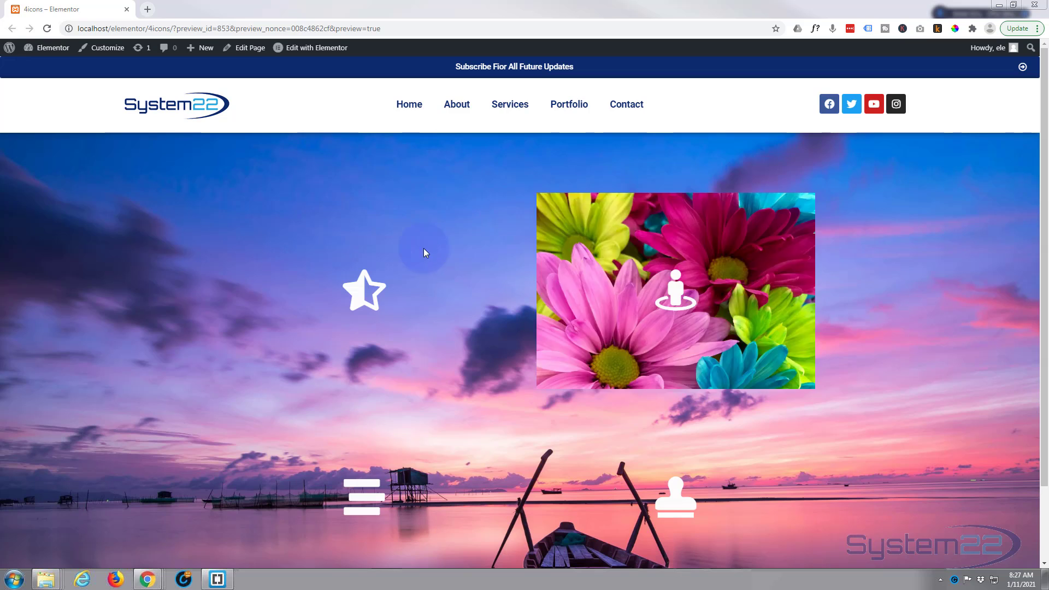
# Create a post titled 'four im' using the Elementor Full Width template, then edit it with Elementor
pyautogui.click(192, 52)
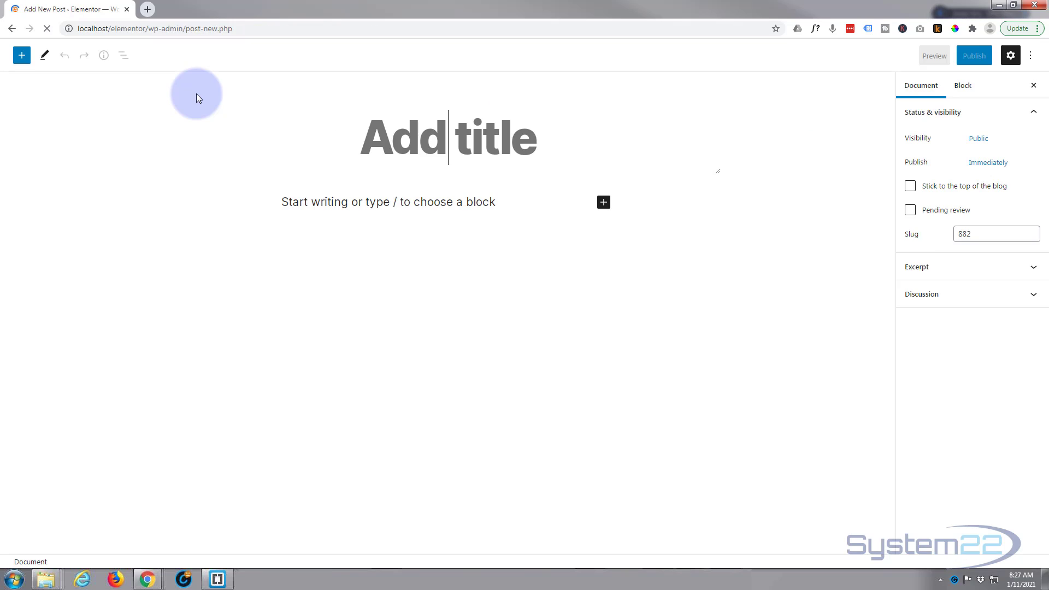
pyautogui.write('four im')
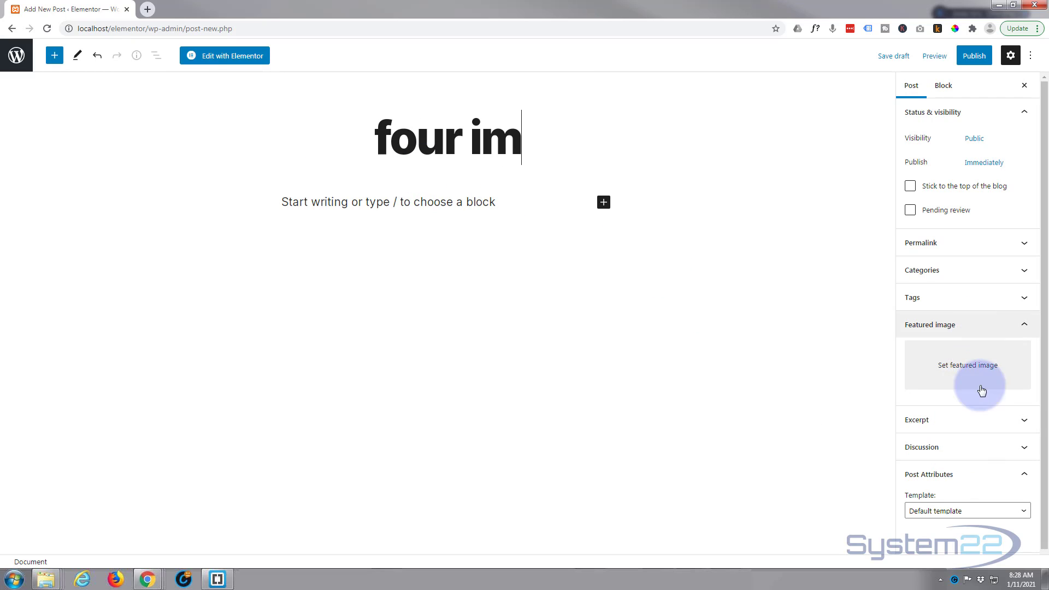
pyautogui.click(958, 512)
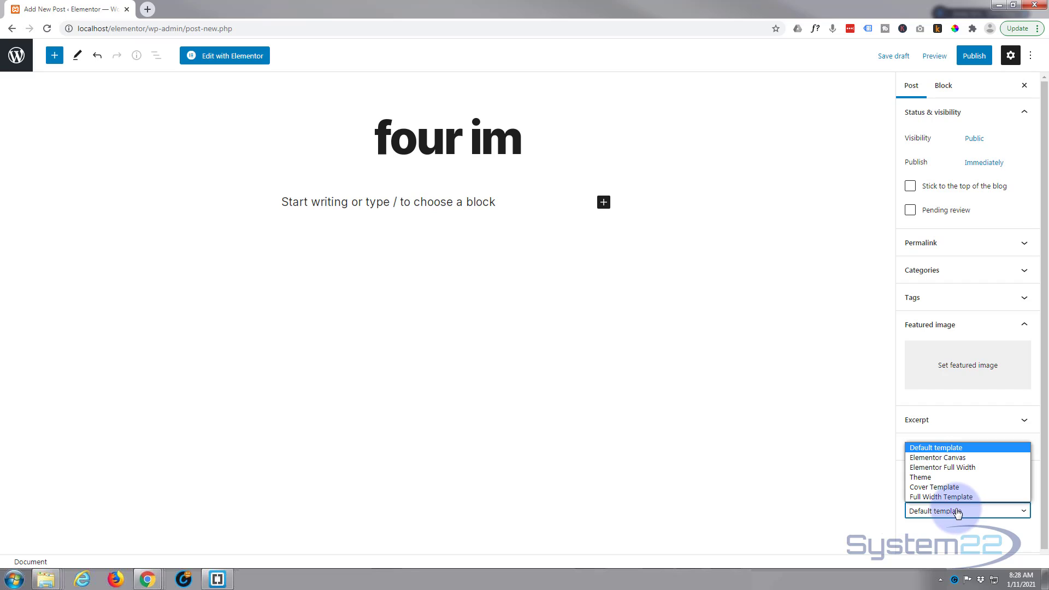
pyautogui.click(950, 470)
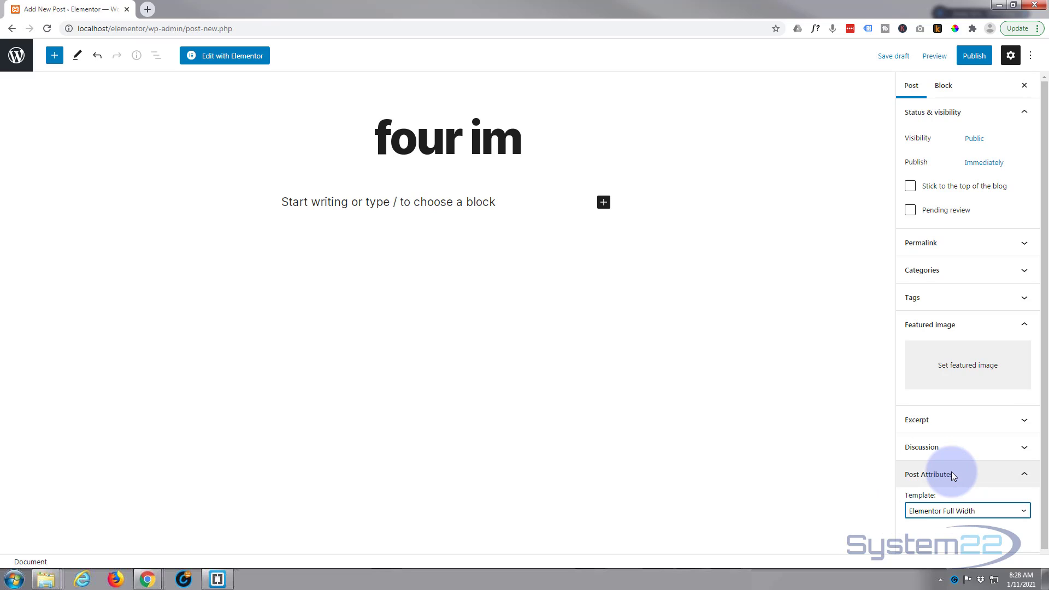
pyautogui.click(218, 60)
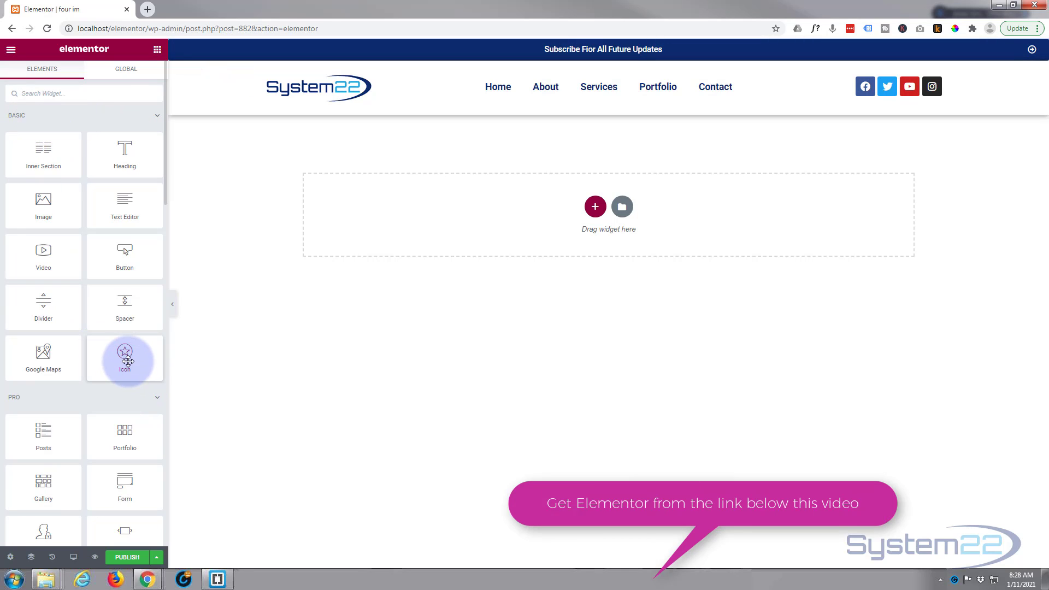
# Drop an Icon widget onto the page and add an empty second column beside it
pyautogui.moveTo(127, 360); pyautogui.dragTo(397, 209)
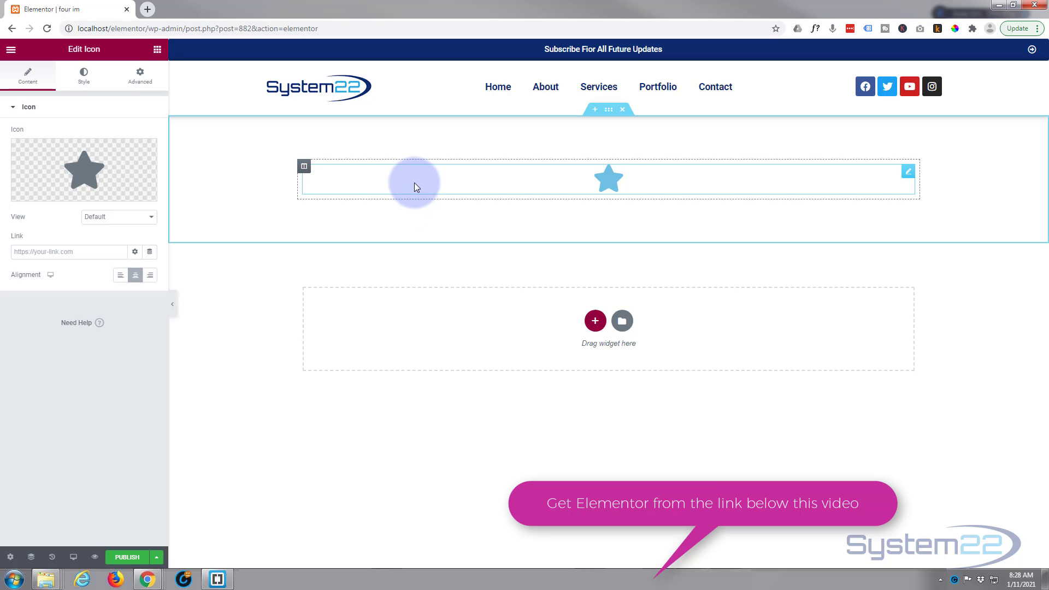
pyautogui.rightClick(303, 166)
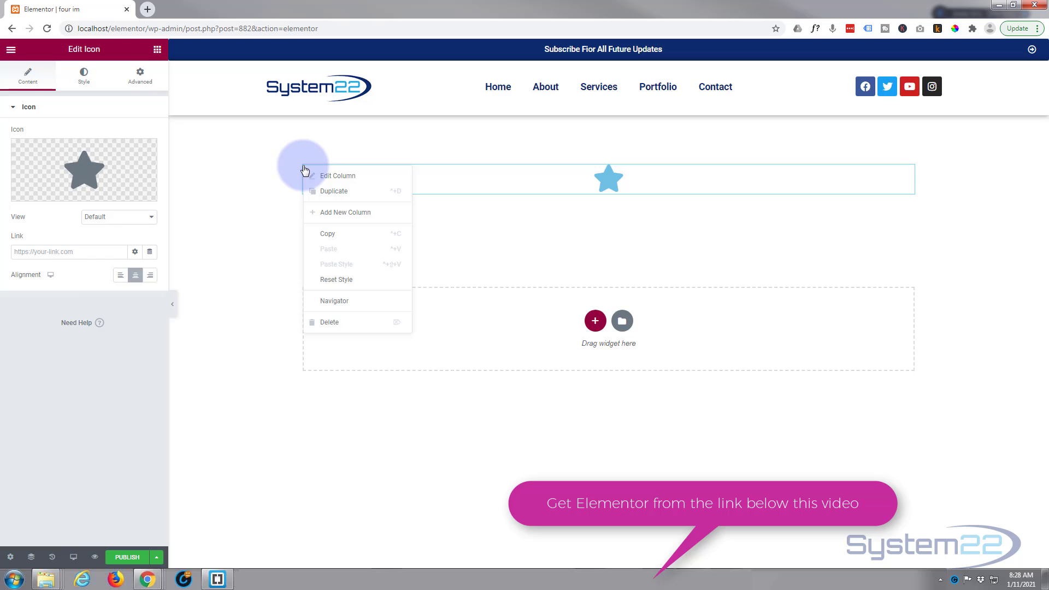
pyautogui.click(335, 214)
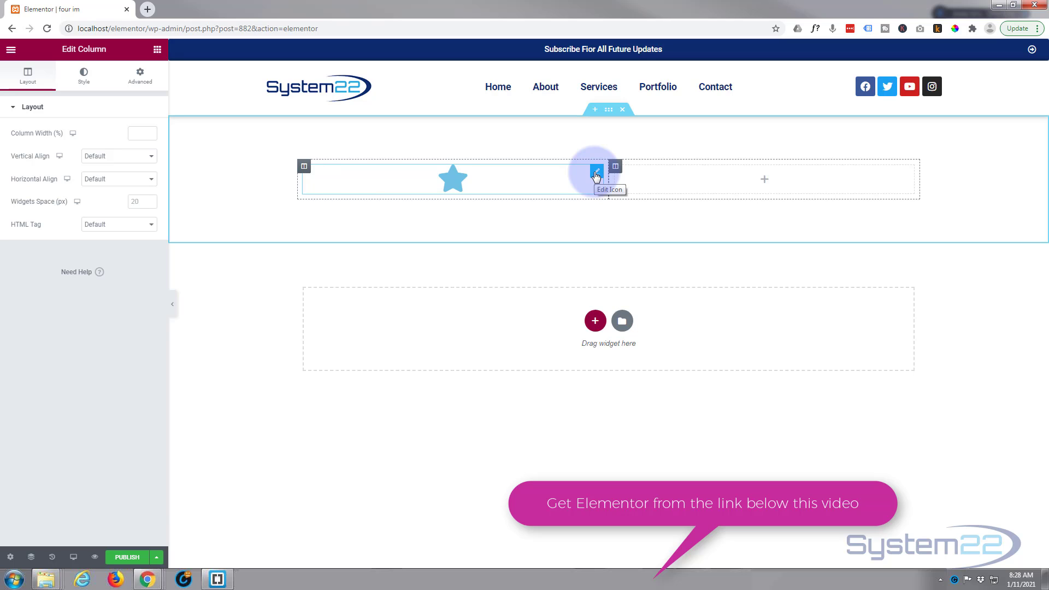
pyautogui.moveTo(595, 174); pyautogui.dragTo(543, 176)
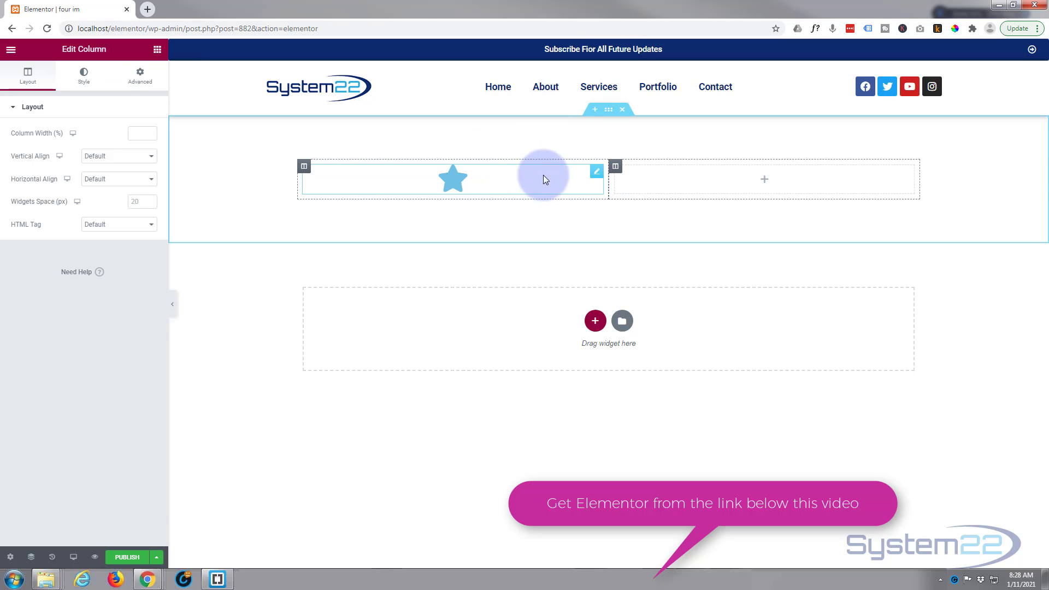
# Replace the star with the Stop circle icon from the Icon Library
pyautogui.click(595, 171)
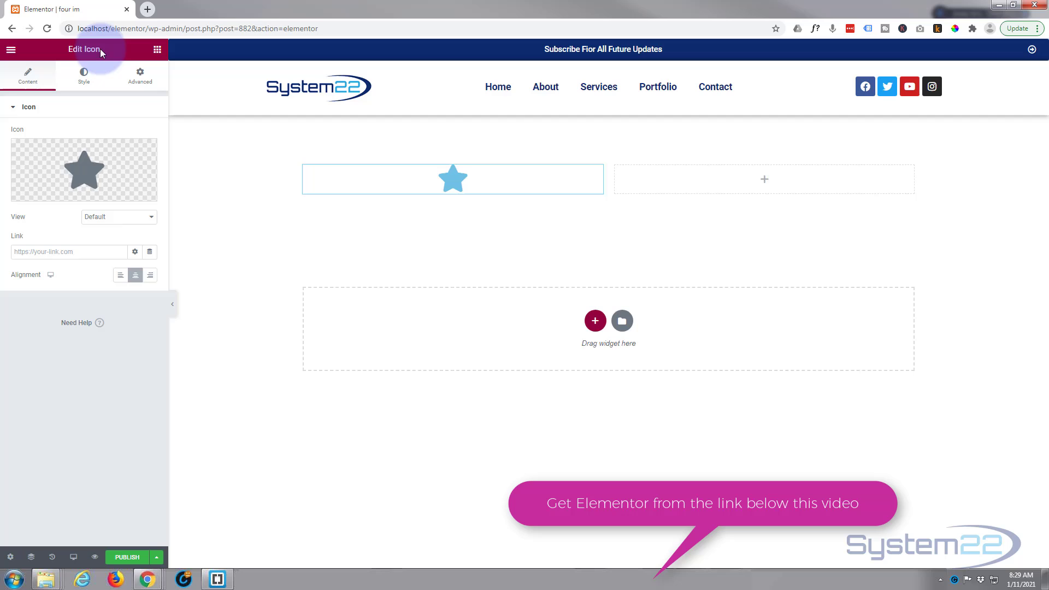
pyautogui.moveTo(76, 170)
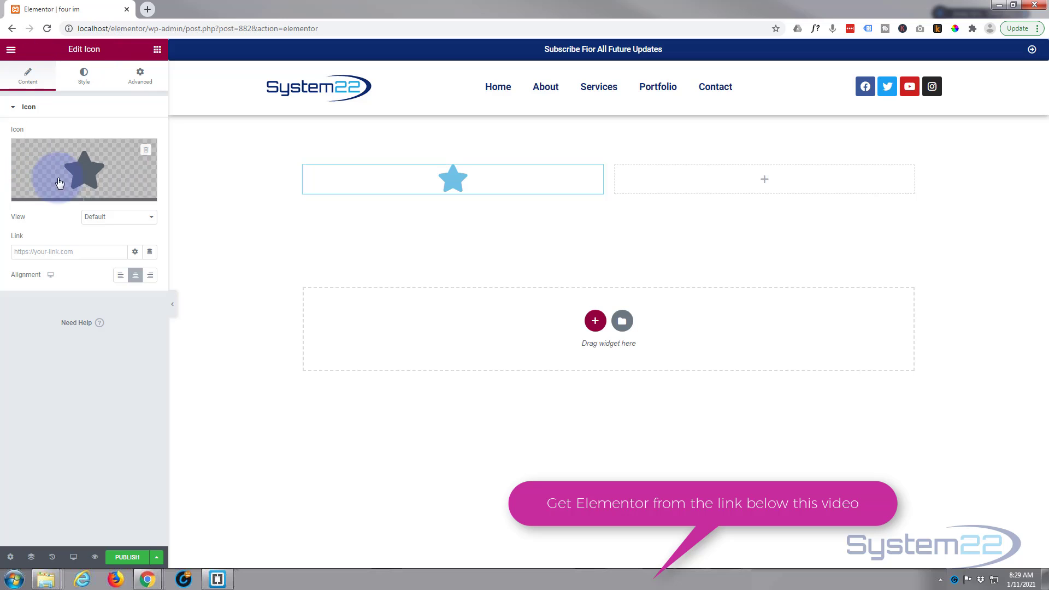
pyautogui.click(90, 176)
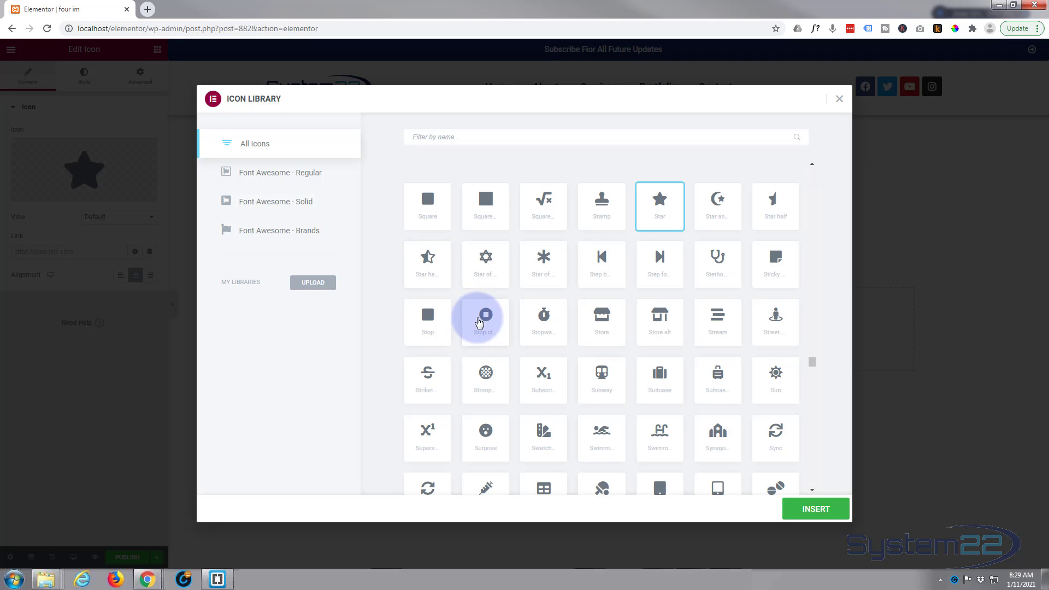
pyautogui.click(482, 322)
pyautogui.click(820, 508)
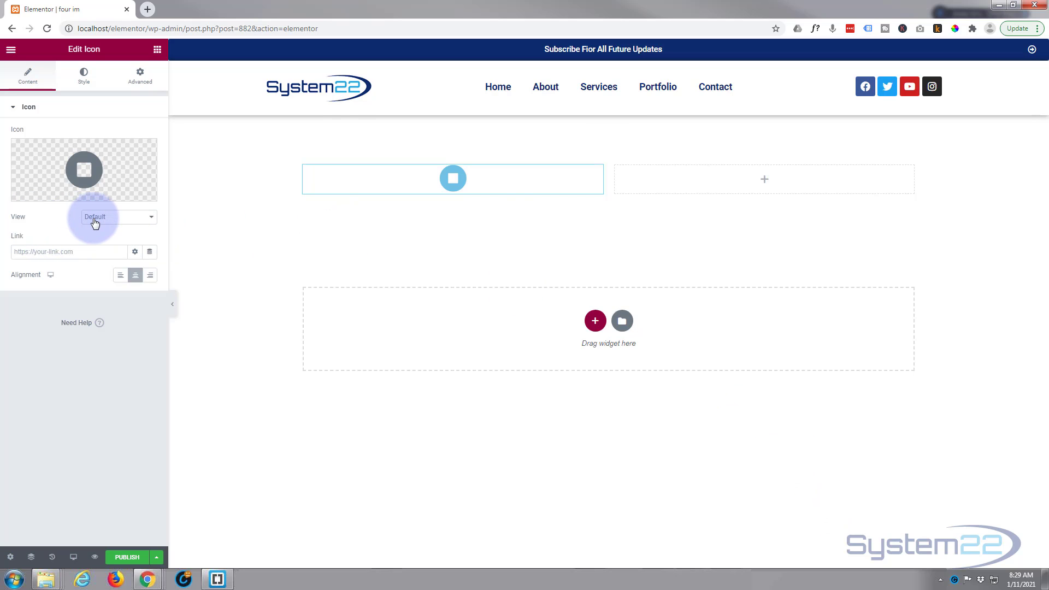
# Set the icon view to Stacked with a Square shape, keeping Center alignment
pyautogui.click(131, 221)
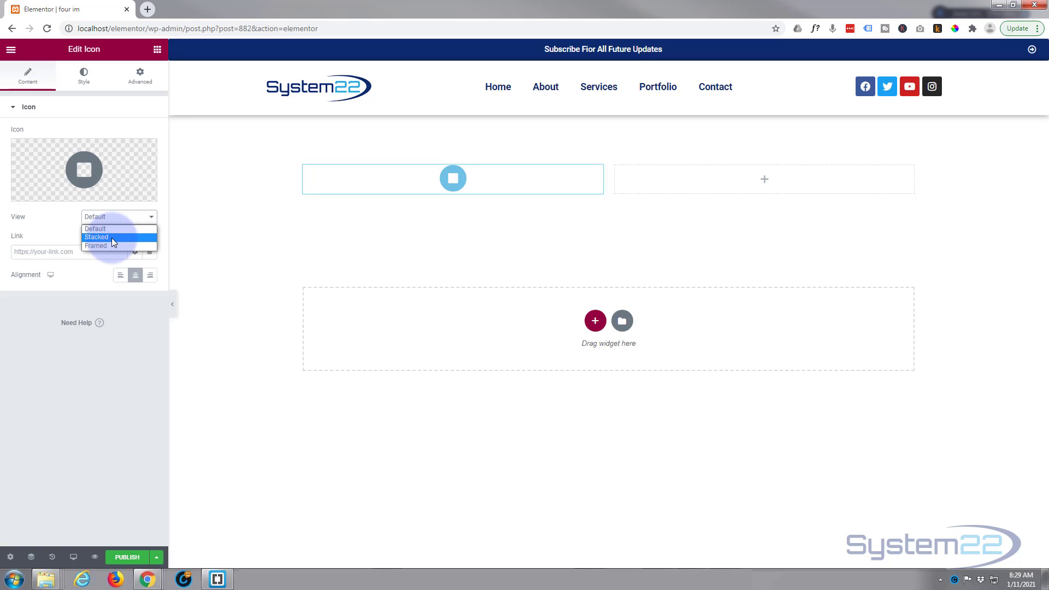
pyautogui.click(112, 238)
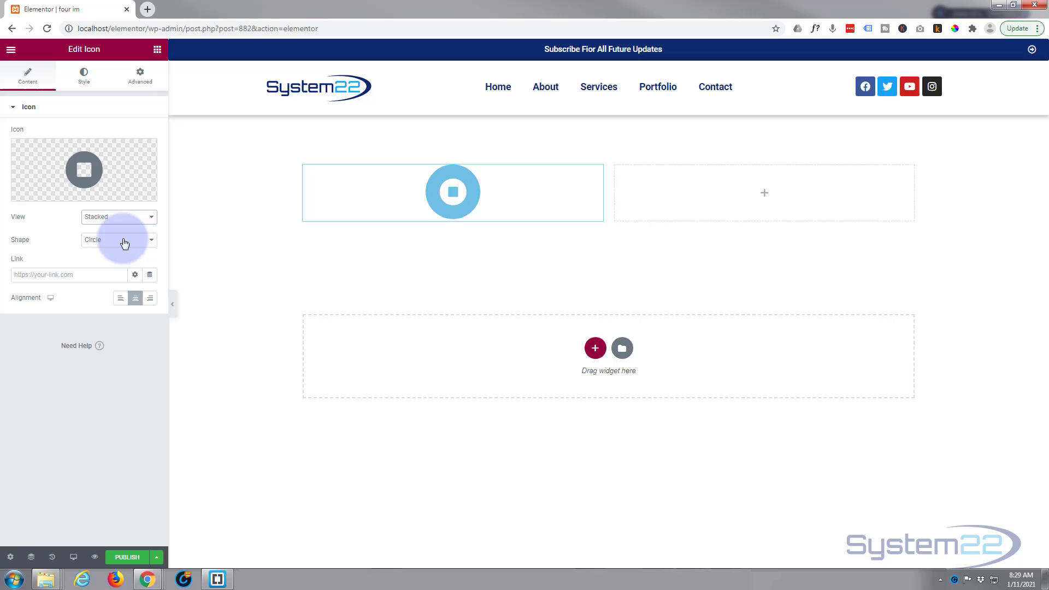
pyautogui.click(124, 241)
pyautogui.click(107, 259)
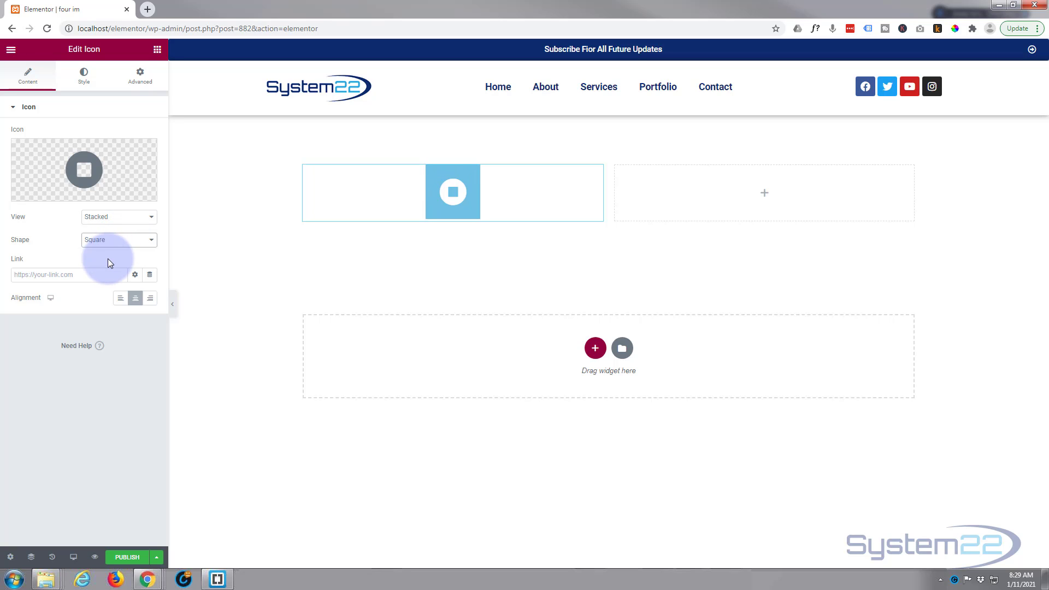
pyautogui.click(138, 301)
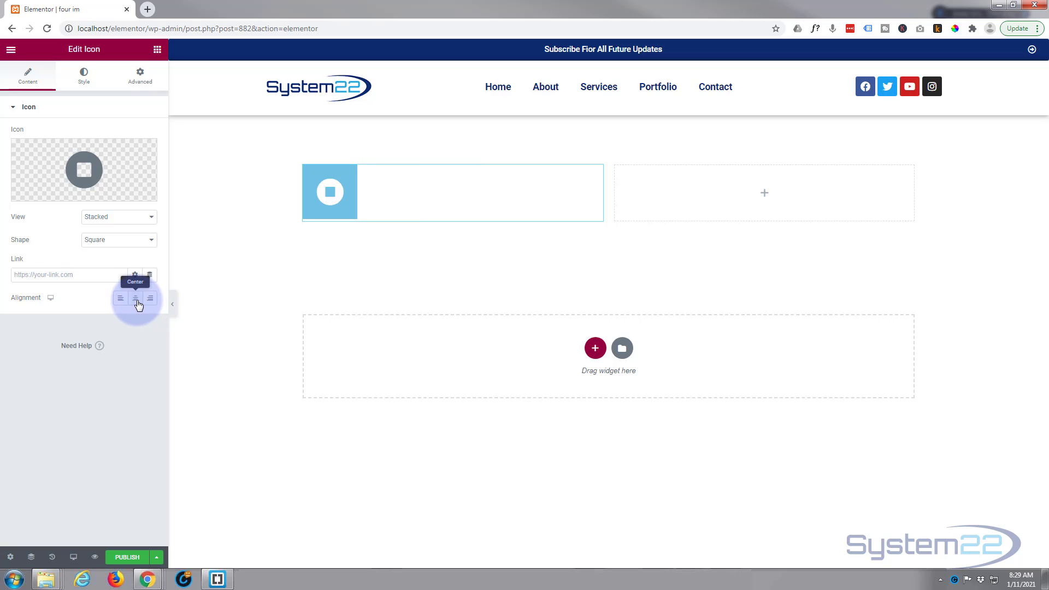
pyautogui.click(136, 299)
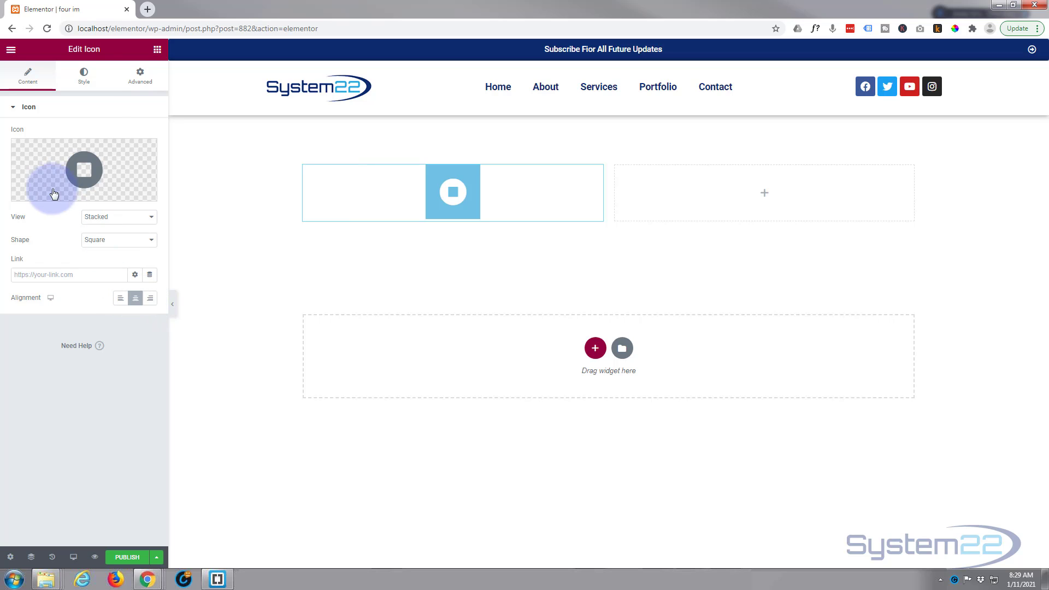
# In the icon's Style tab, set Size to 75 and Padding to 120
pyautogui.click(80, 79)
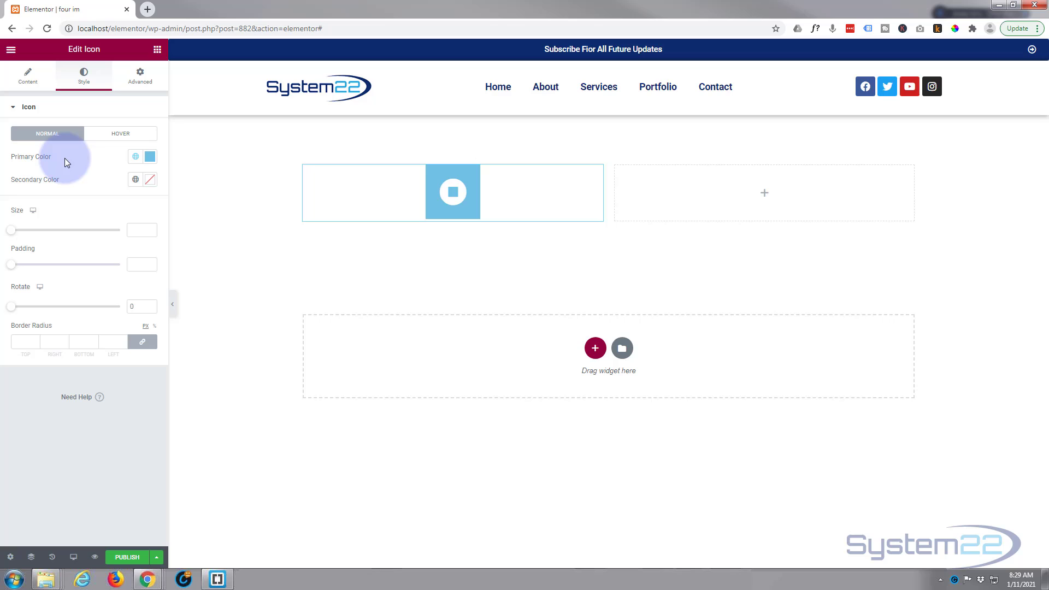
pyautogui.click(141, 230)
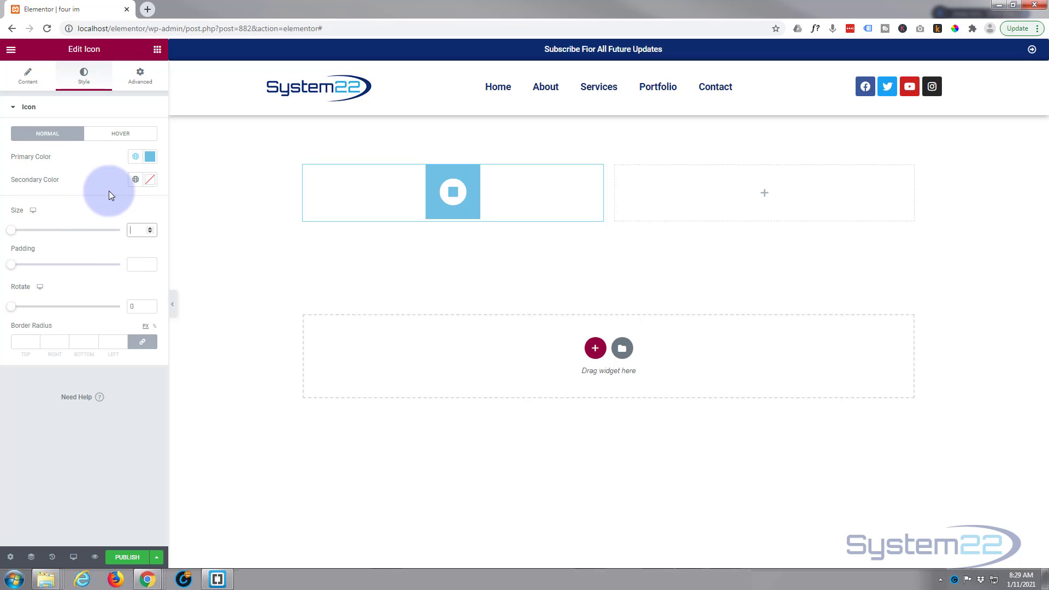
pyautogui.write('75')
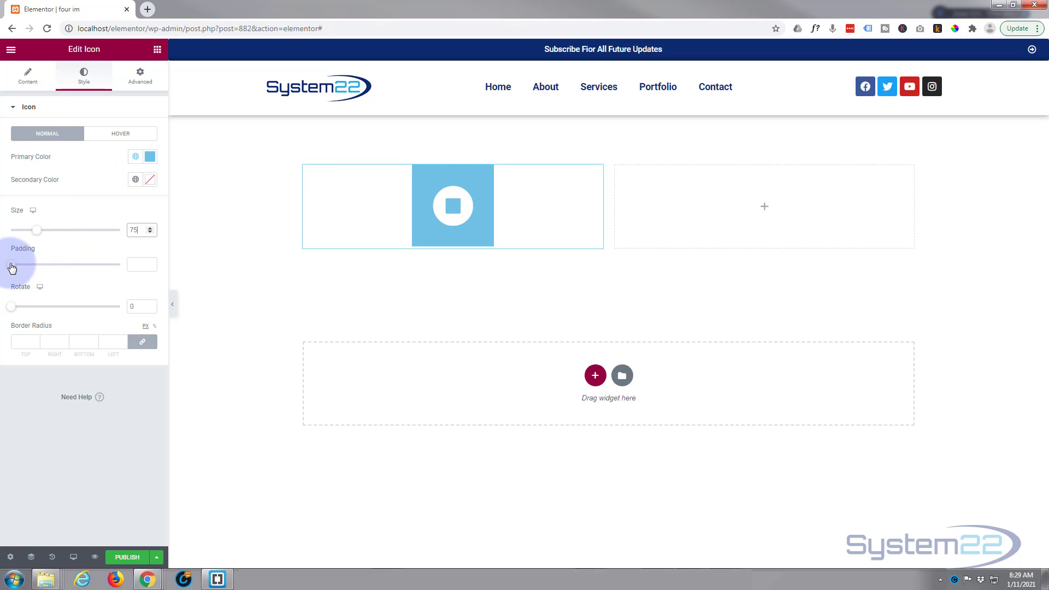
pyautogui.moveTo(11, 267); pyautogui.dragTo(136, 269)
pyautogui.click(136, 266)
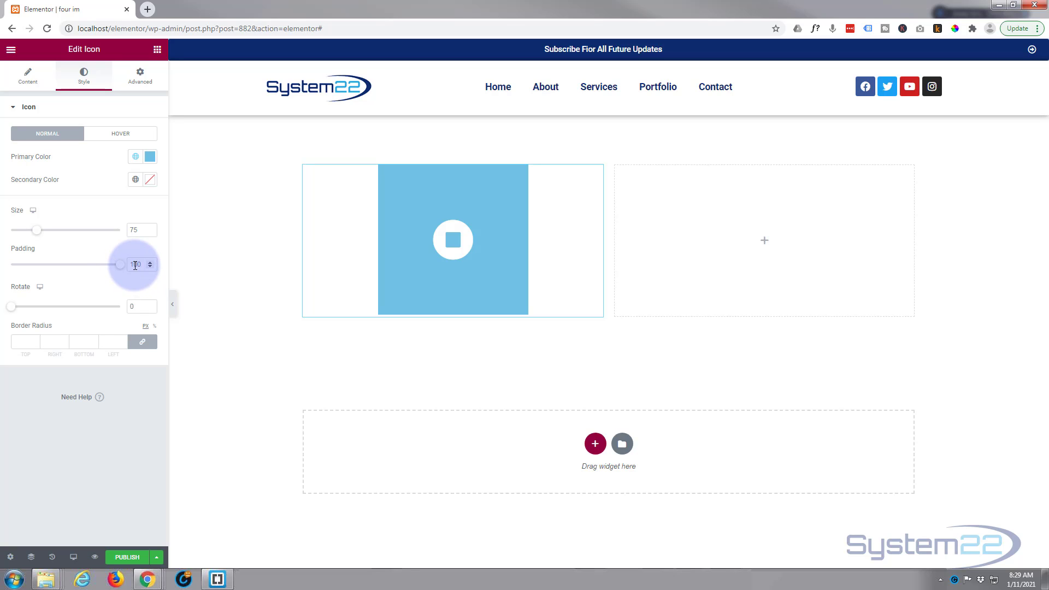
pyautogui.moveTo(136, 265); pyautogui.dragTo(150, 260)
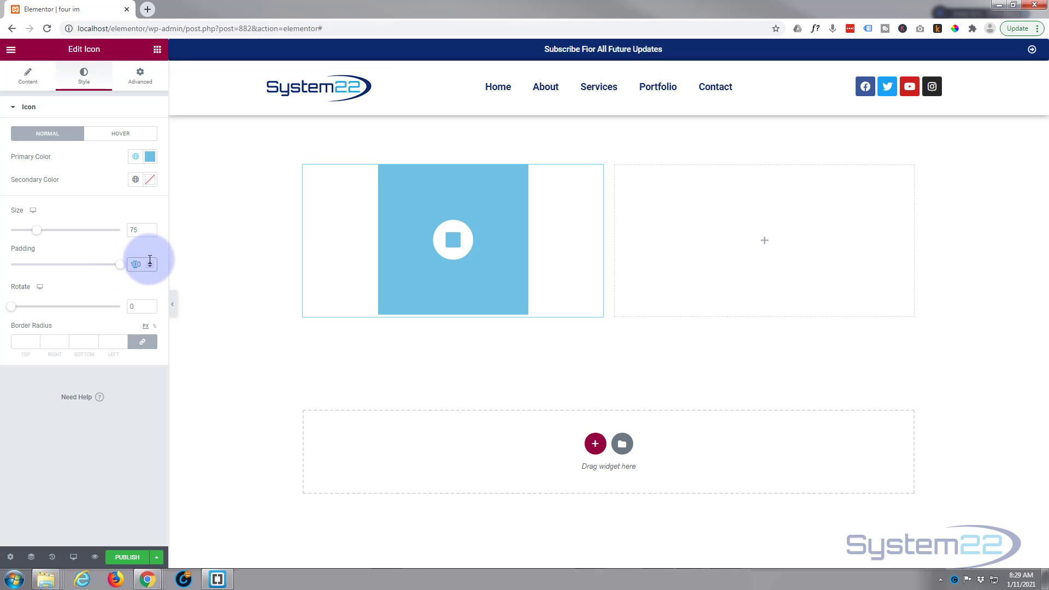
pyautogui.write('20')
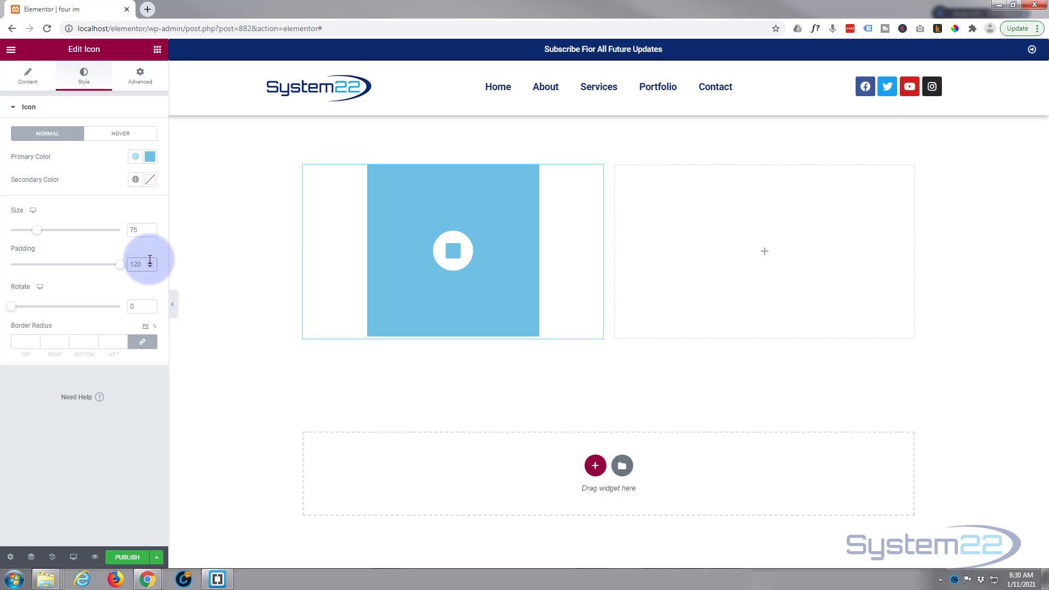
pyautogui.click(447, 258)
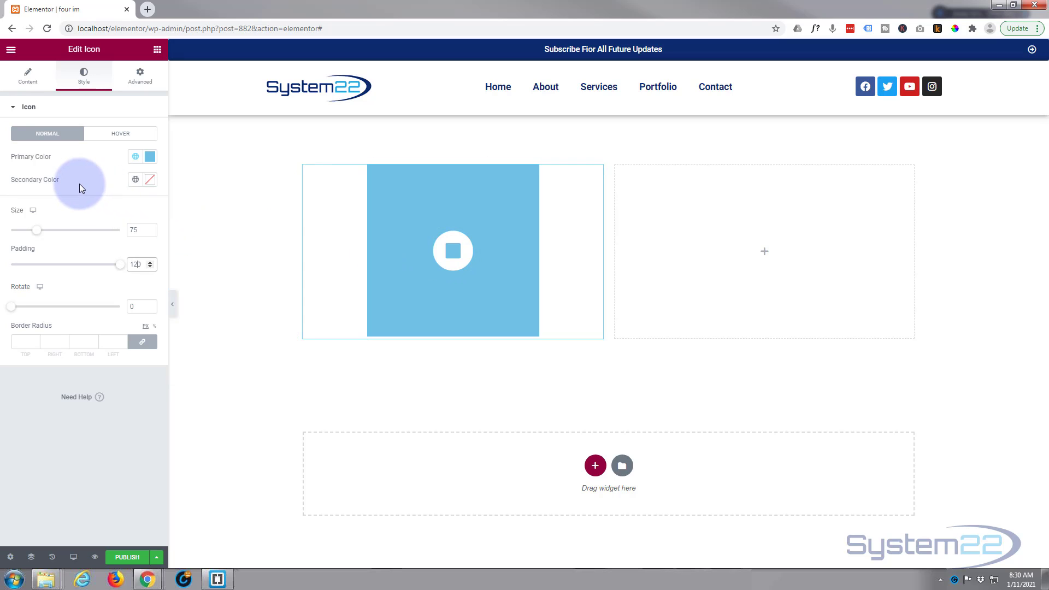
# Drop the icon's primary colour alpha to zero, giving #6EC1E400
pyautogui.click(150, 159)
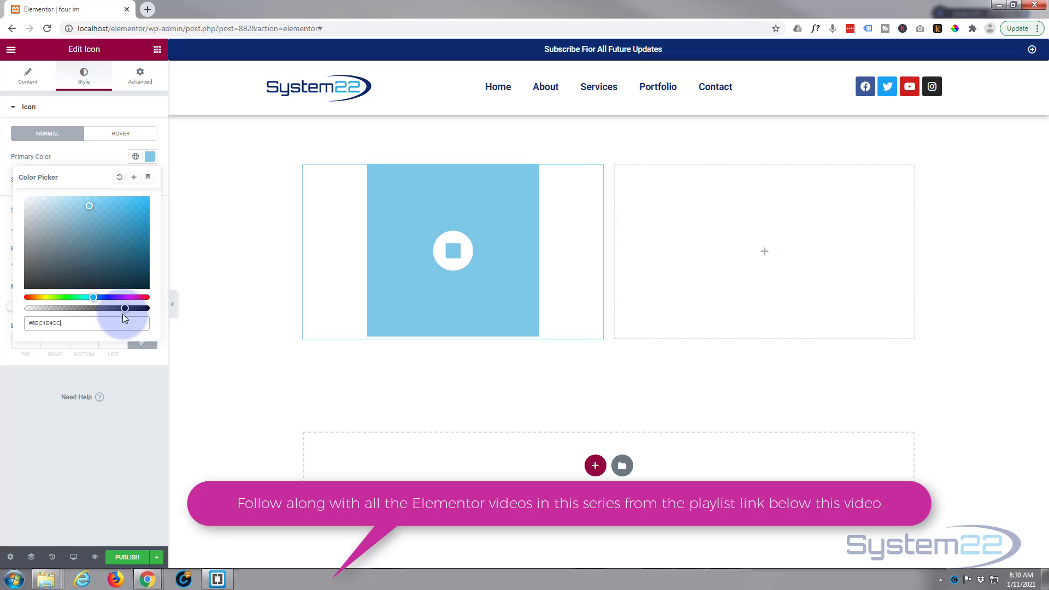
pyautogui.moveTo(123, 315); pyautogui.dragTo(1, 313)
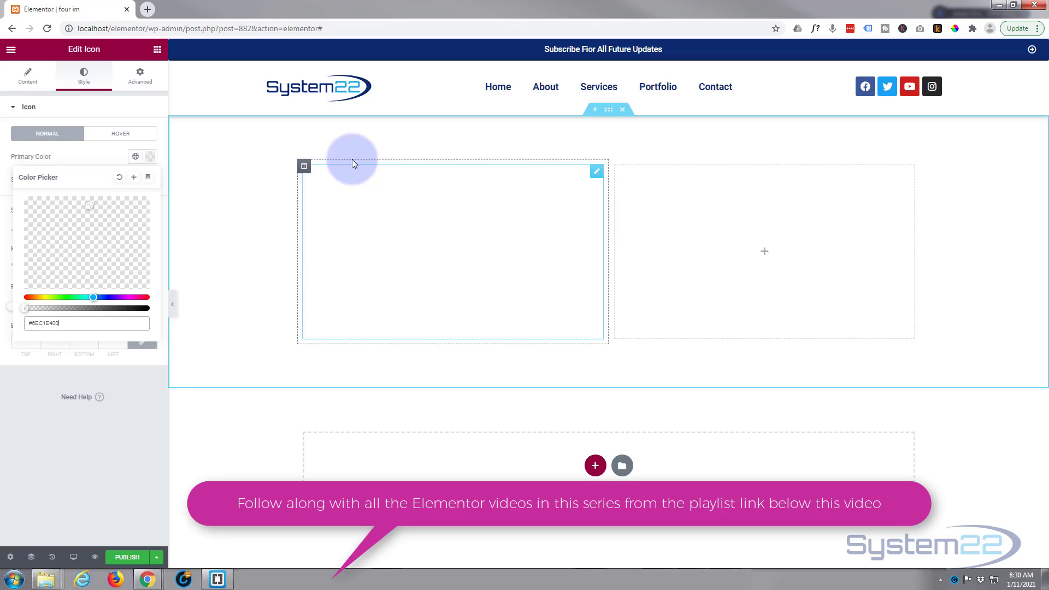
# Set the section's Classic background image to the pexels-pixabay-33545 boat-at-dusk photo
pyautogui.click(608, 111)
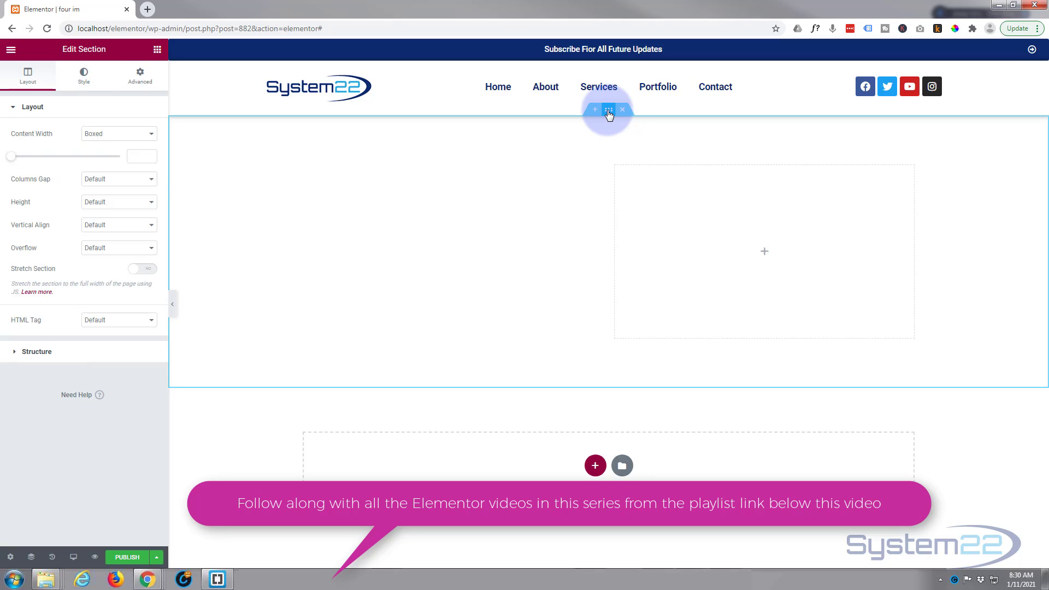
pyautogui.click(84, 77)
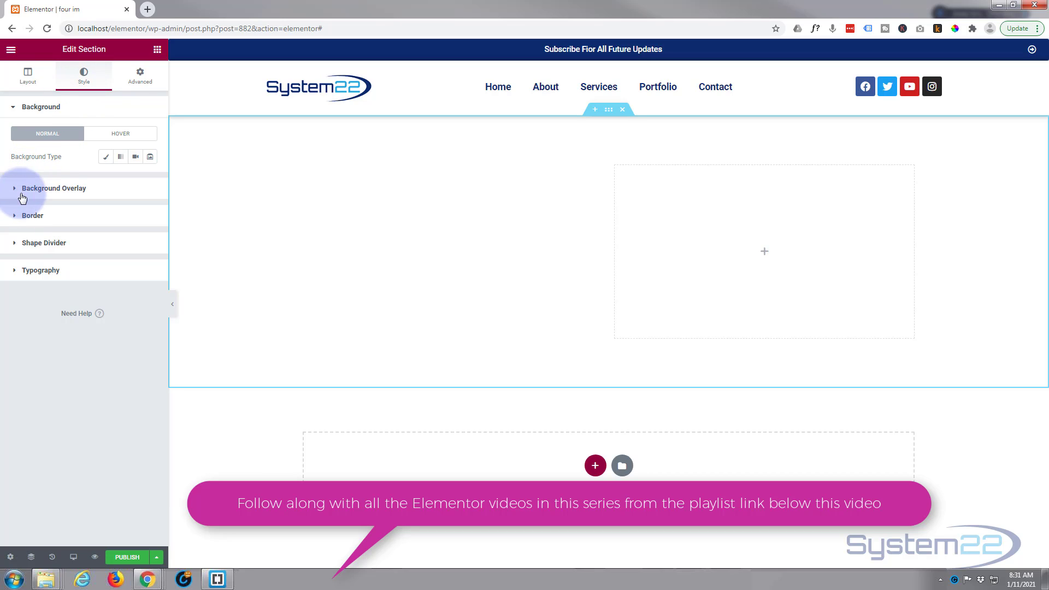
pyautogui.click(15, 109)
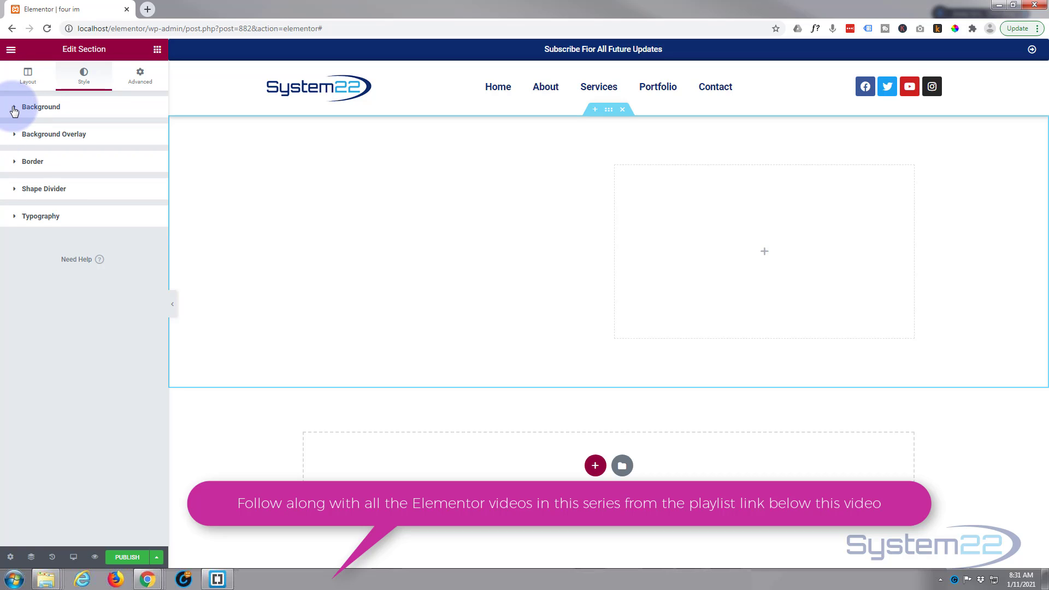
pyautogui.click(15, 110)
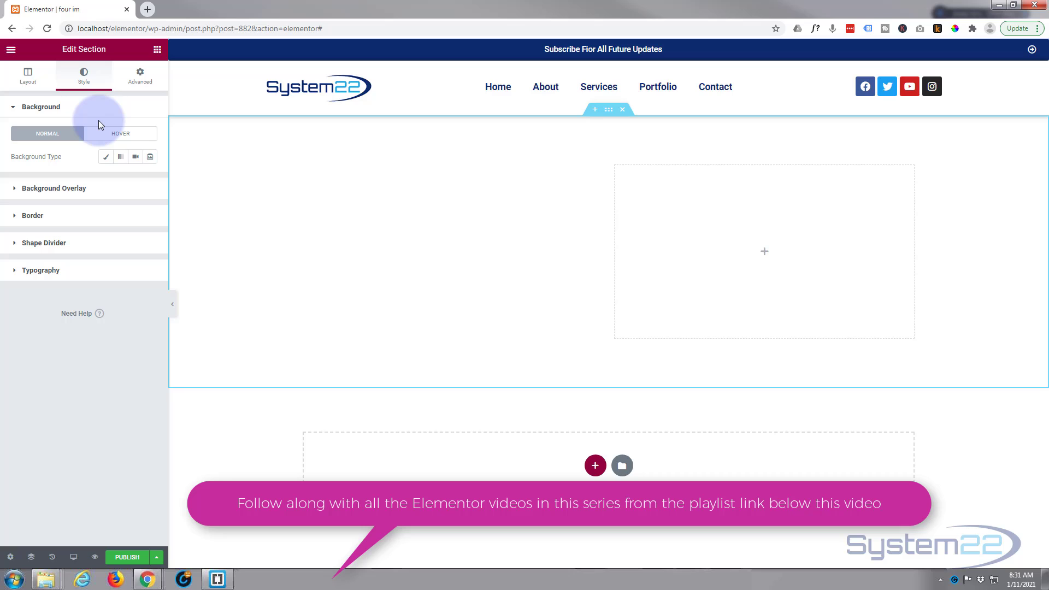
pyautogui.click(106, 158)
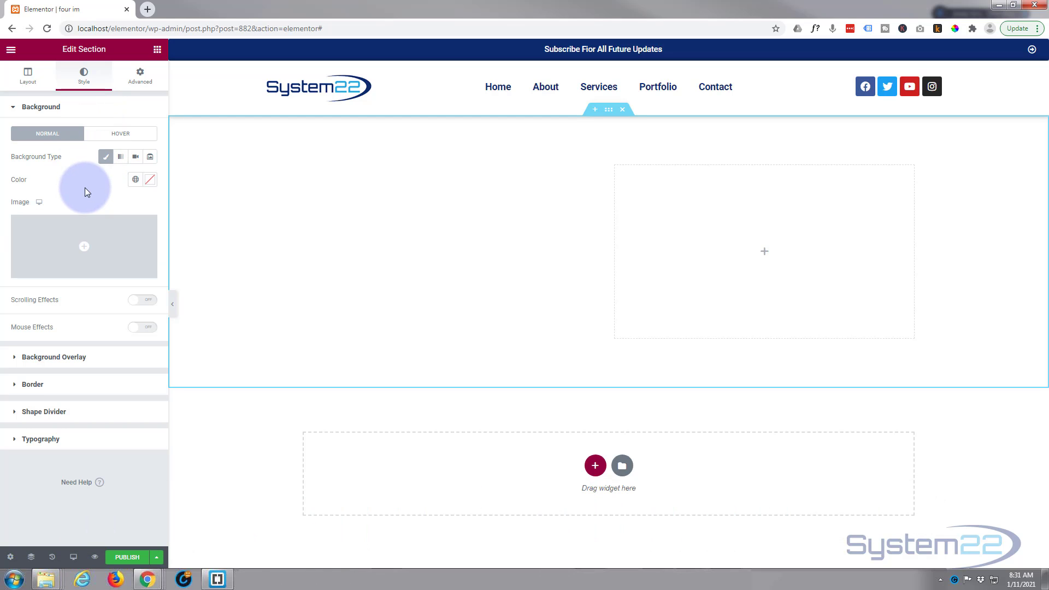
pyautogui.moveTo(83, 248)
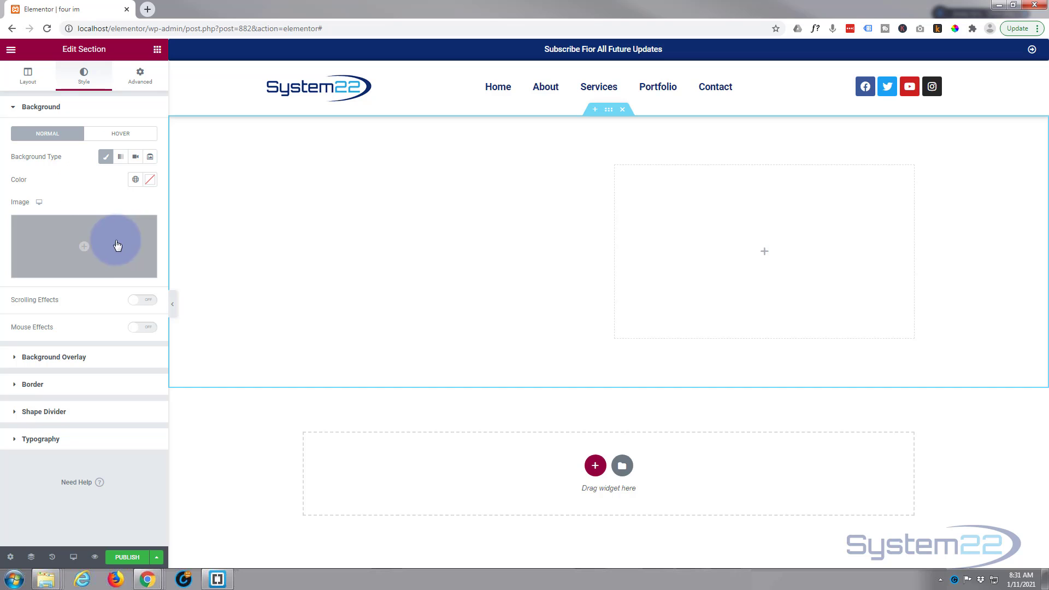
pyautogui.click(84, 250)
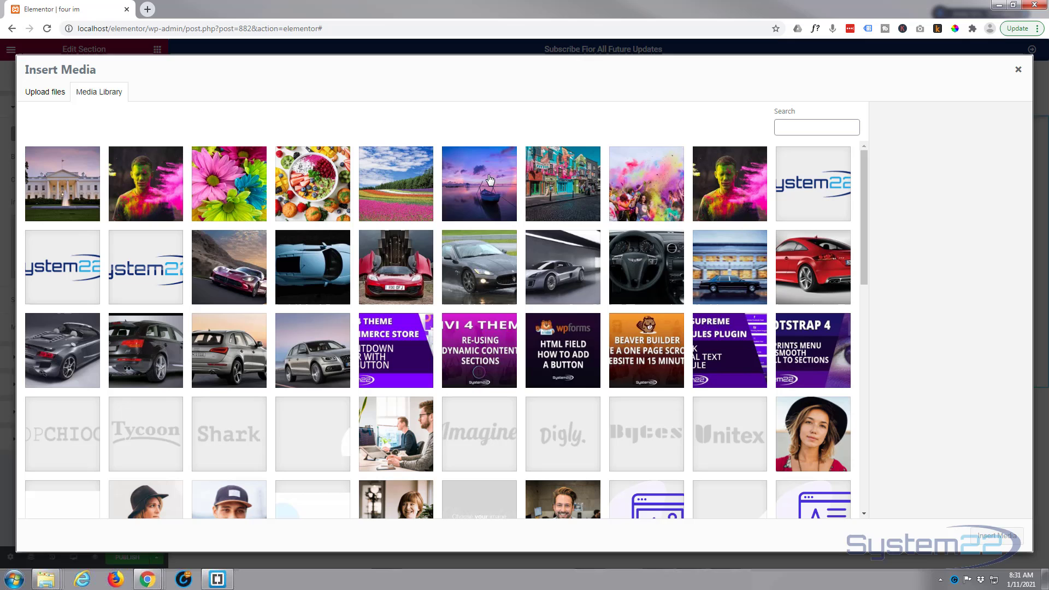
pyautogui.click(492, 178)
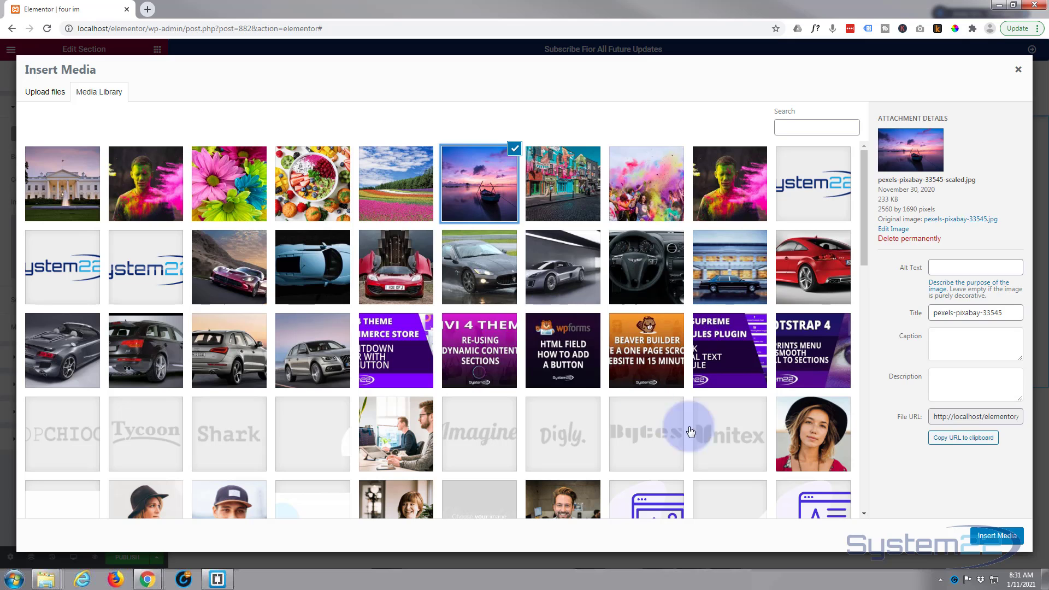
pyautogui.click(988, 536)
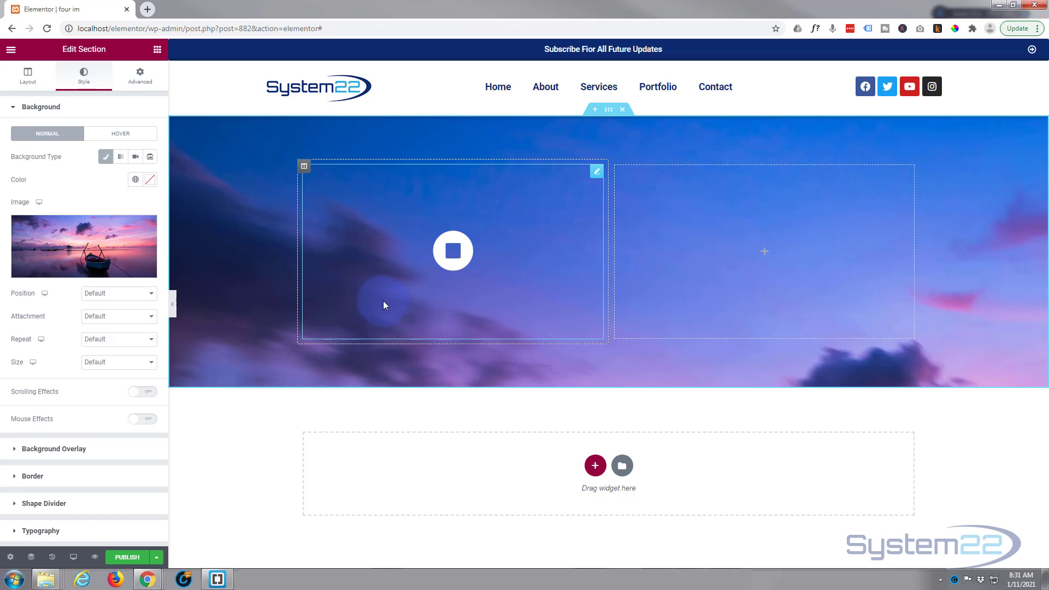
# Give the icon's Advanced hover background a Classic pod-sq.jpg portrait image
pyautogui.click(597, 174)
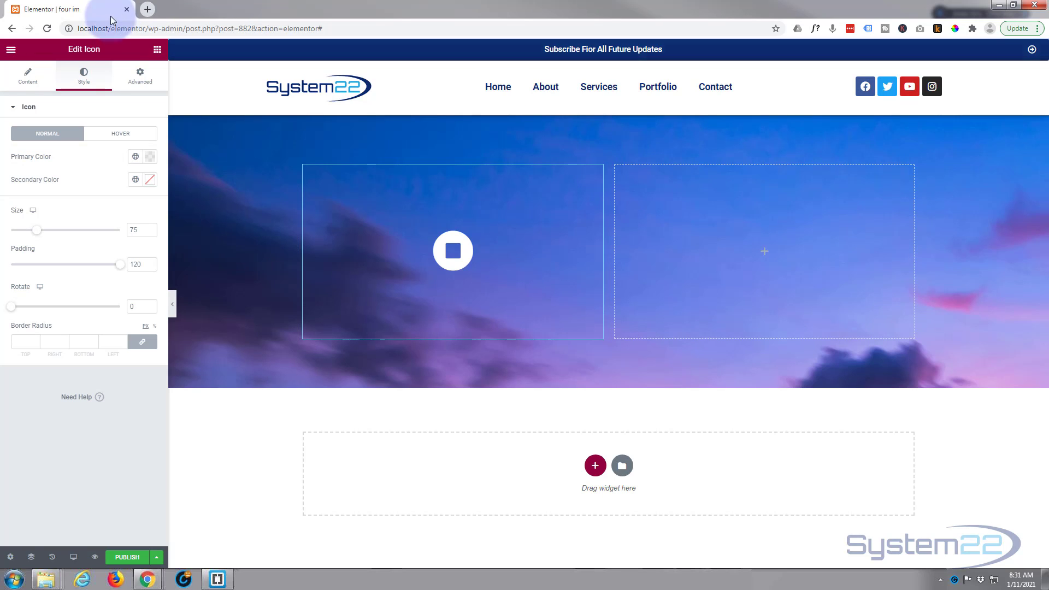
pyautogui.click(91, 68)
pyautogui.click(84, 77)
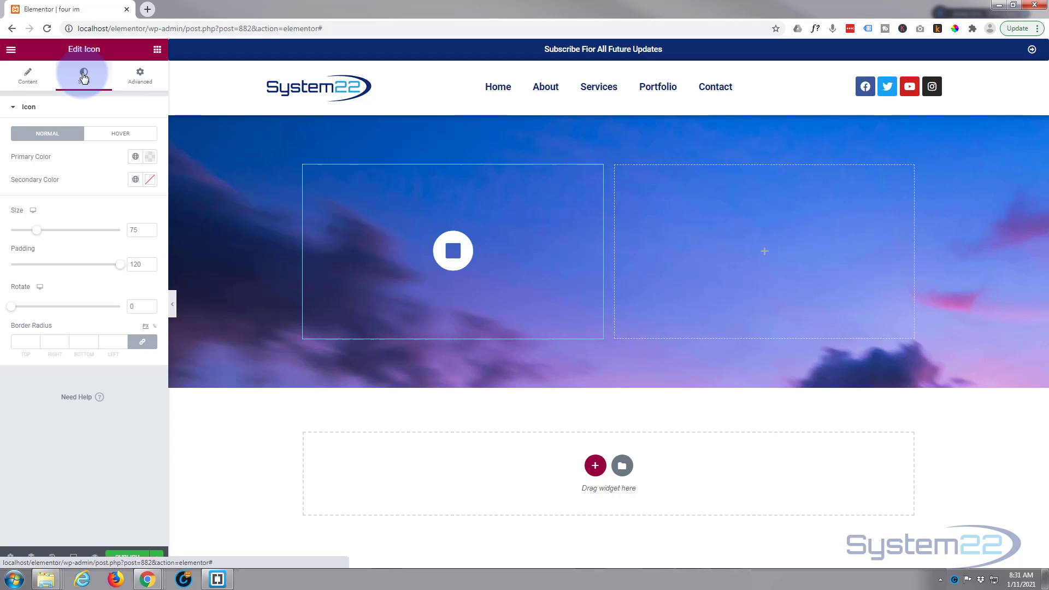
pyautogui.click(132, 78)
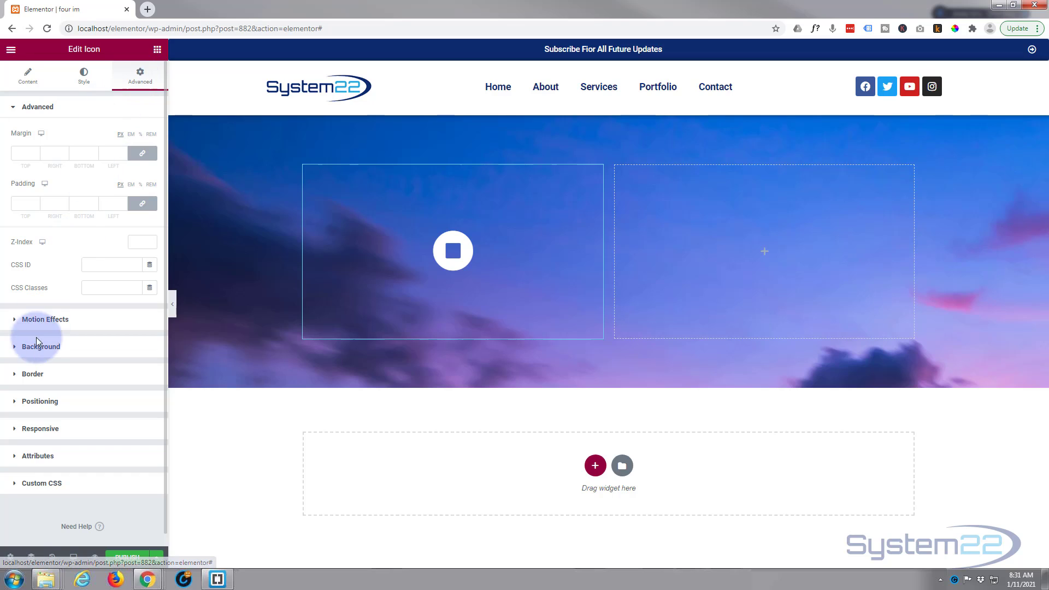
pyautogui.click(16, 351)
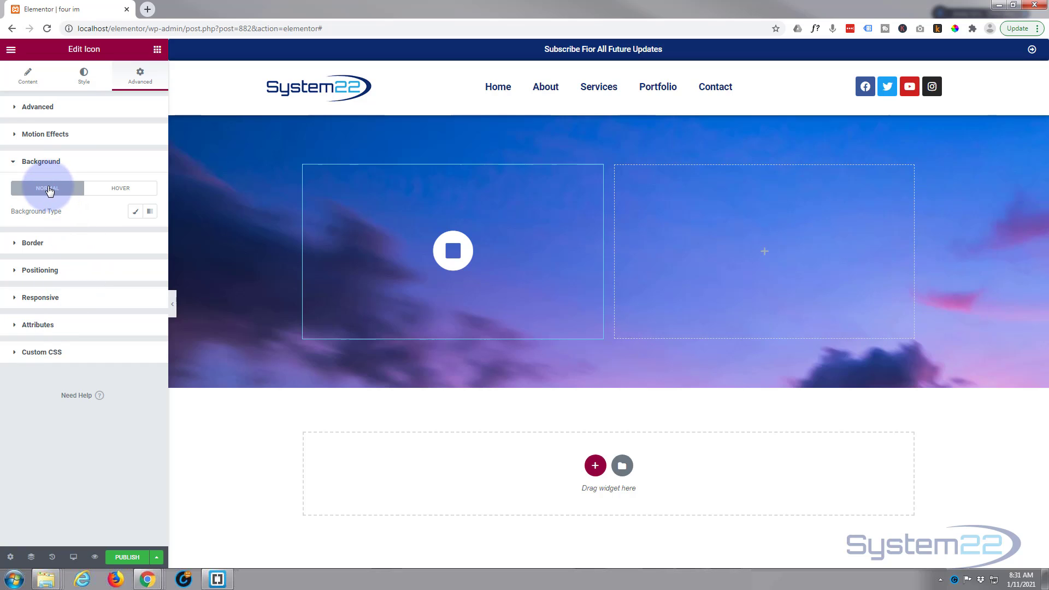
pyautogui.click(123, 191)
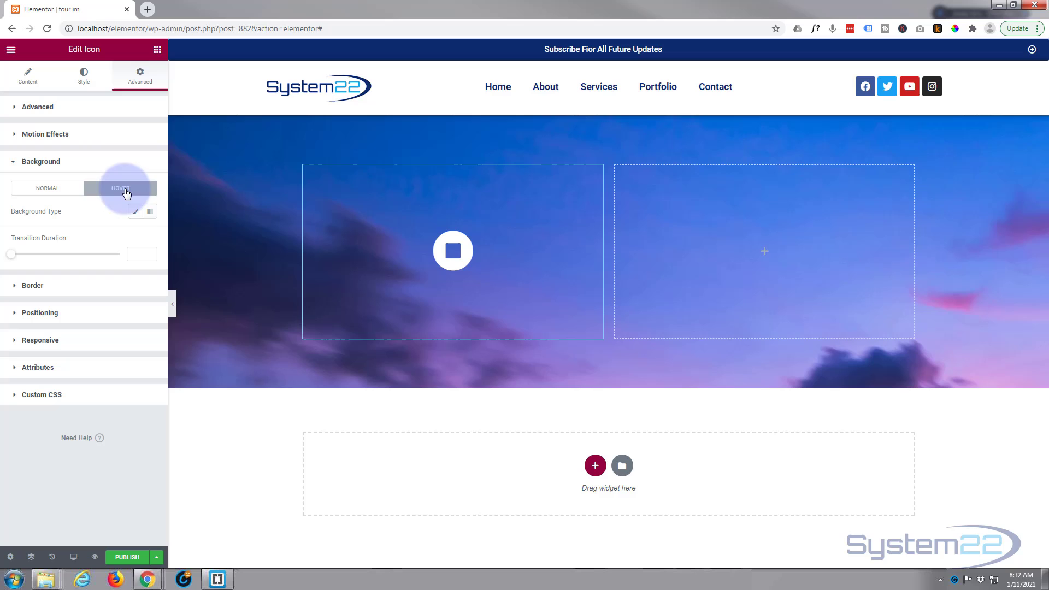
pyautogui.click(136, 213)
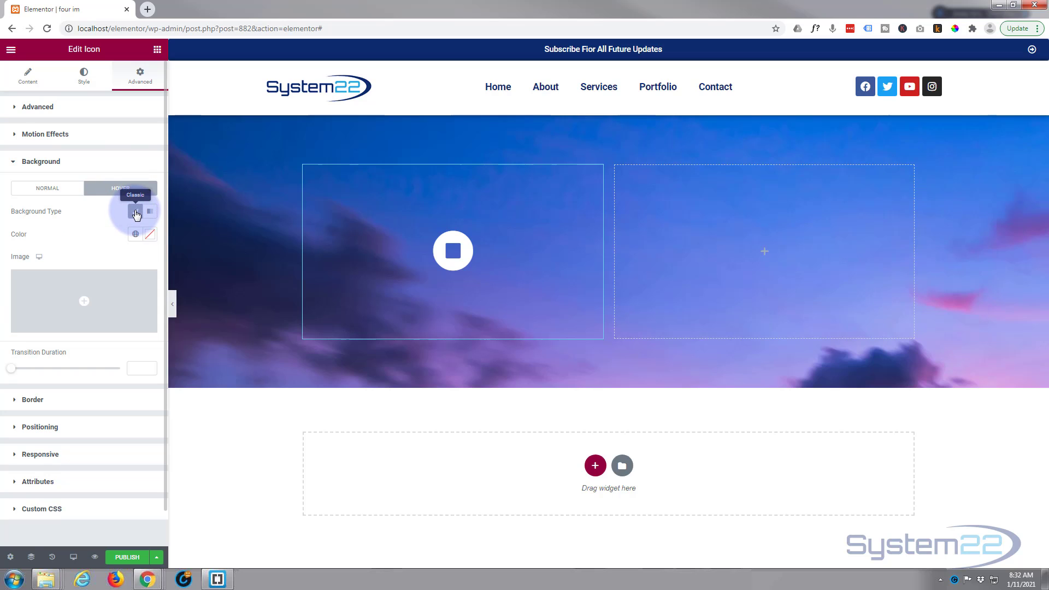
pyautogui.click(84, 303)
pyautogui.click(161, 174)
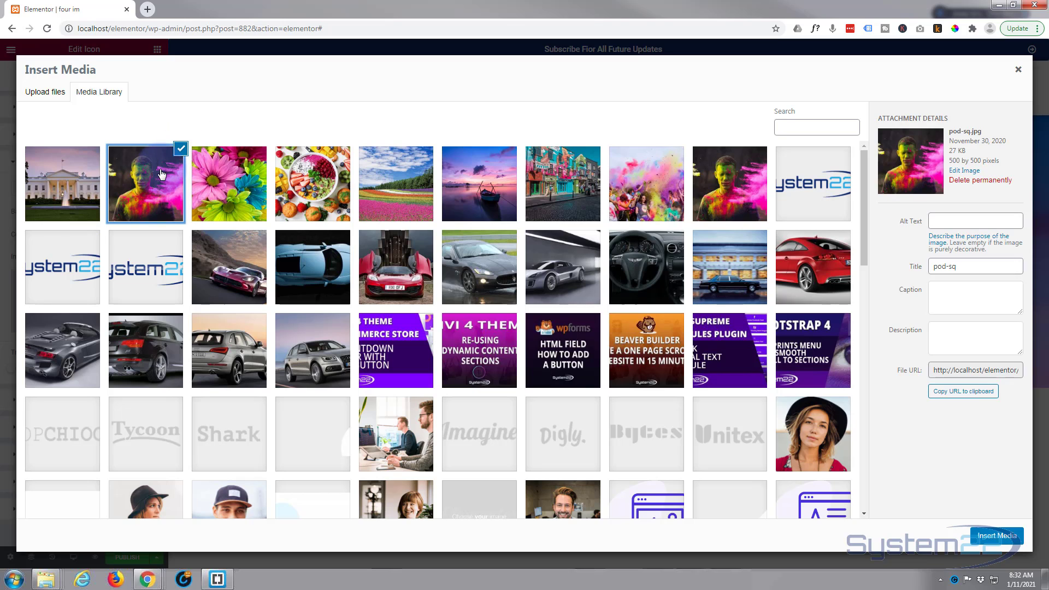
pyautogui.click(997, 535)
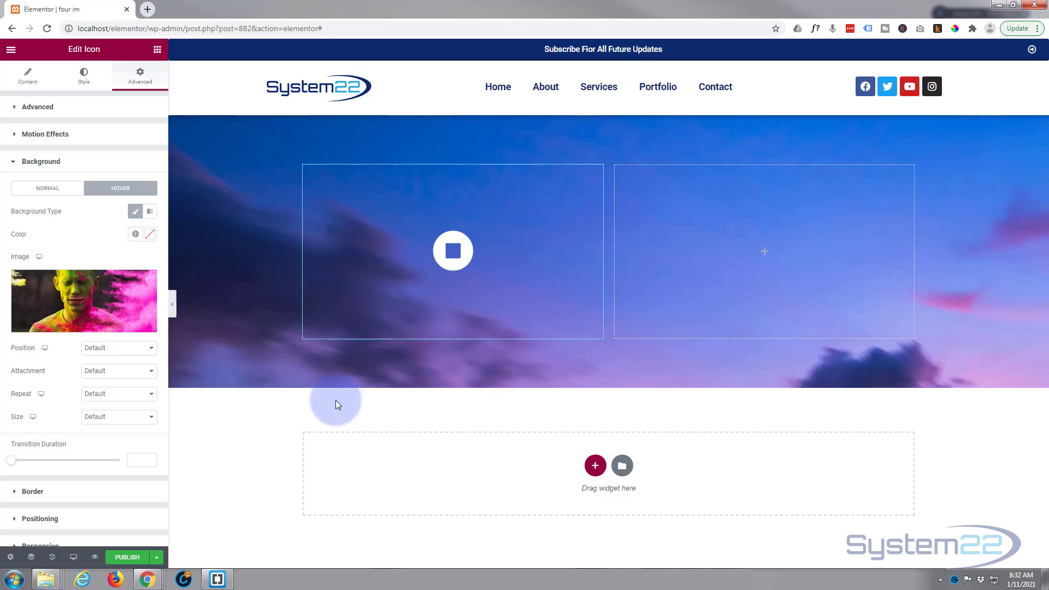
# Set the hover background image size to Cover
pyautogui.moveTo(424, 297)
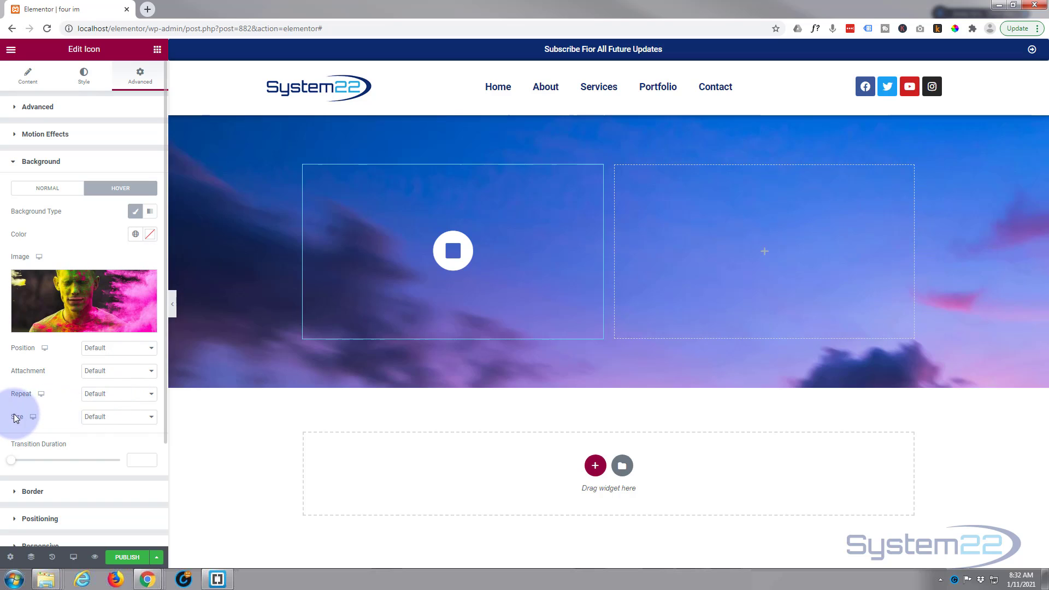
pyautogui.click(141, 419)
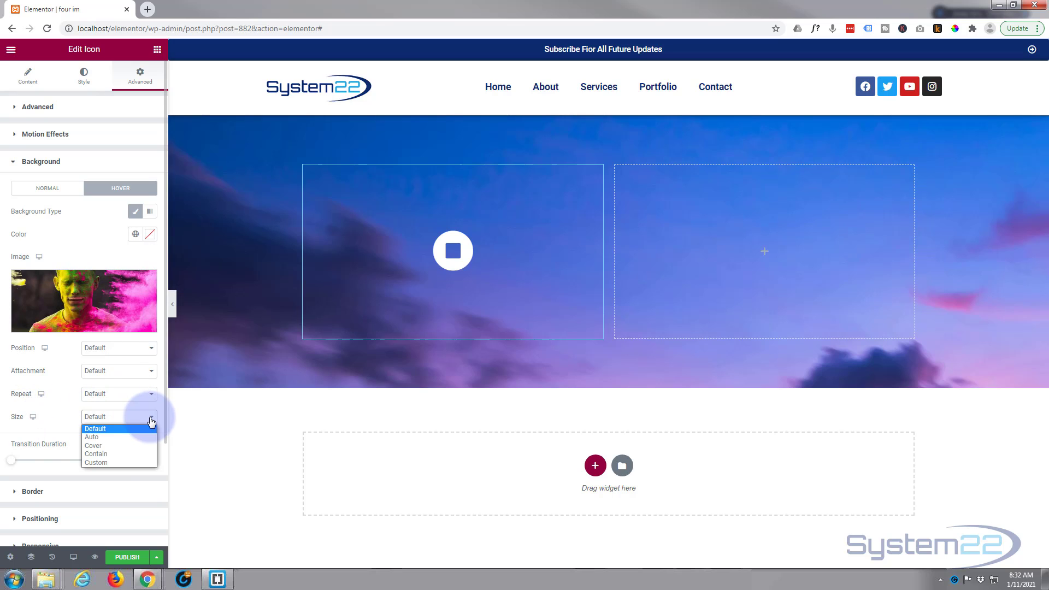
pyautogui.click(116, 444)
pyautogui.moveTo(490, 245)
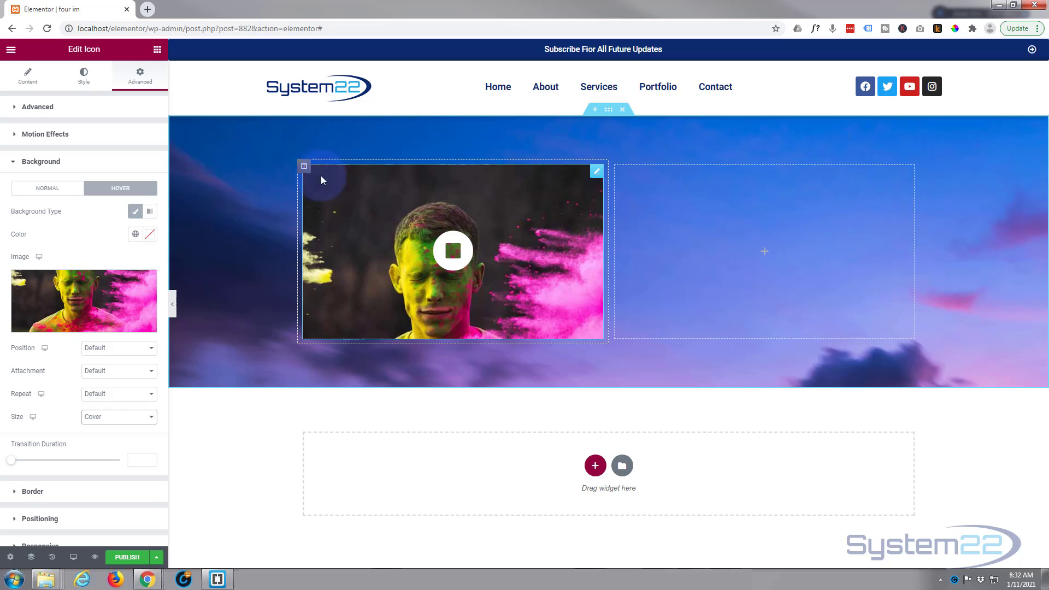
pyautogui.moveTo(433, 253)
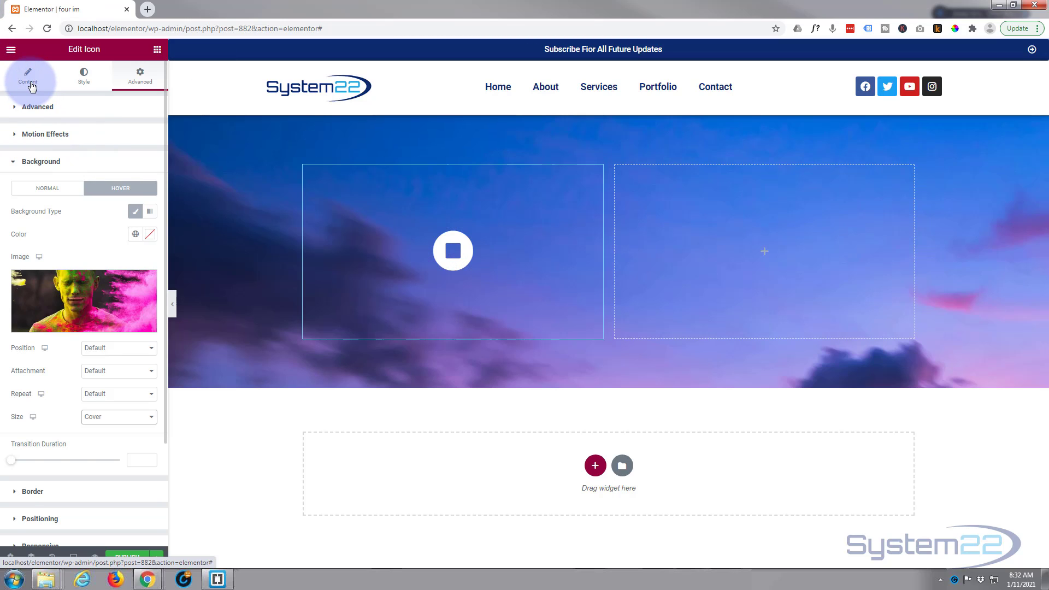
# Set the icon's hover secondary colour to near-transparent black #02010114
pyautogui.click(79, 76)
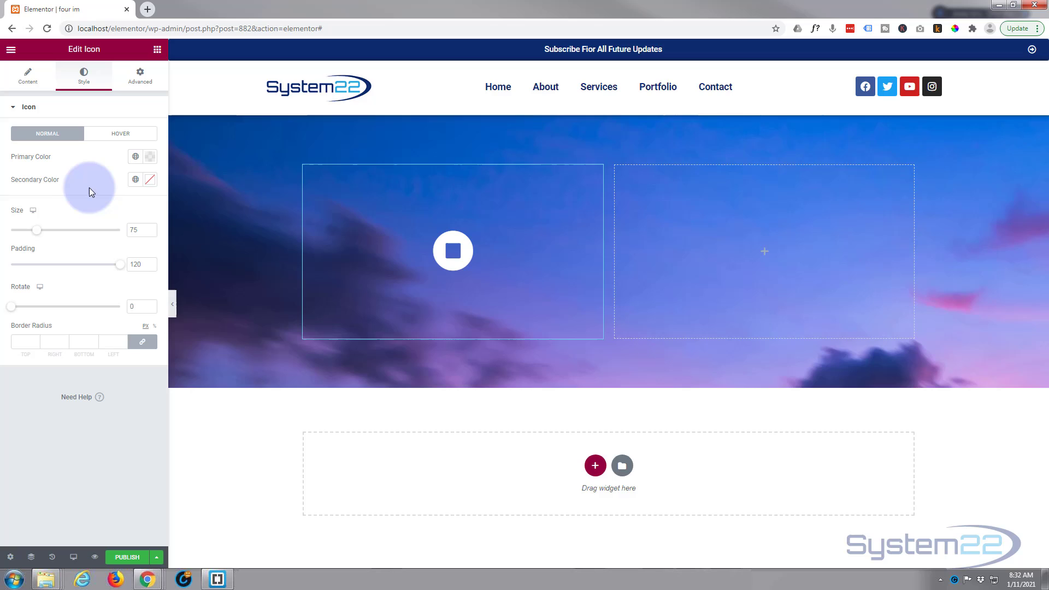
pyautogui.click(133, 140)
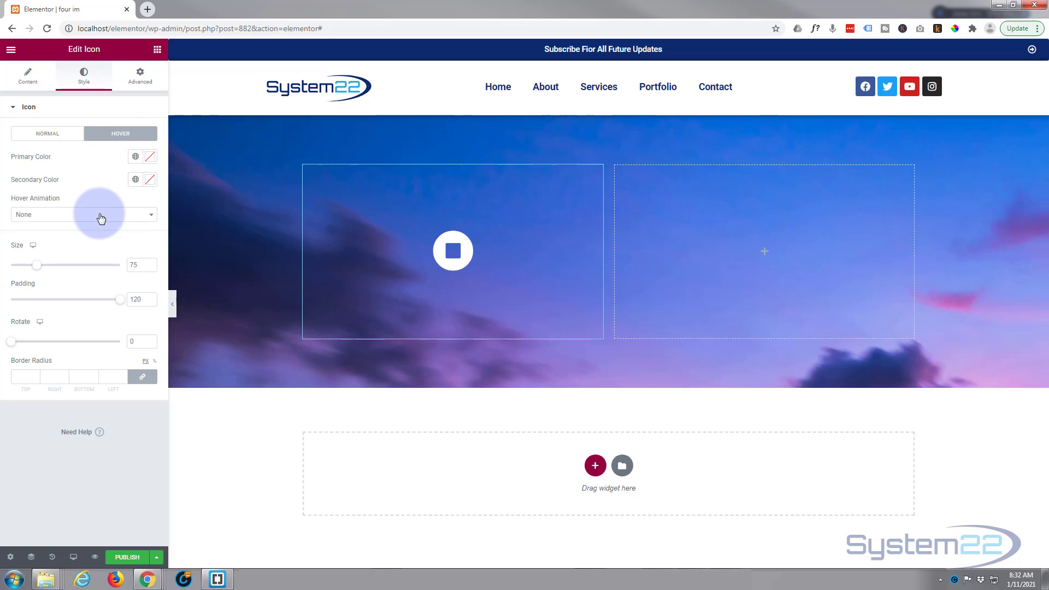
pyautogui.click(150, 180)
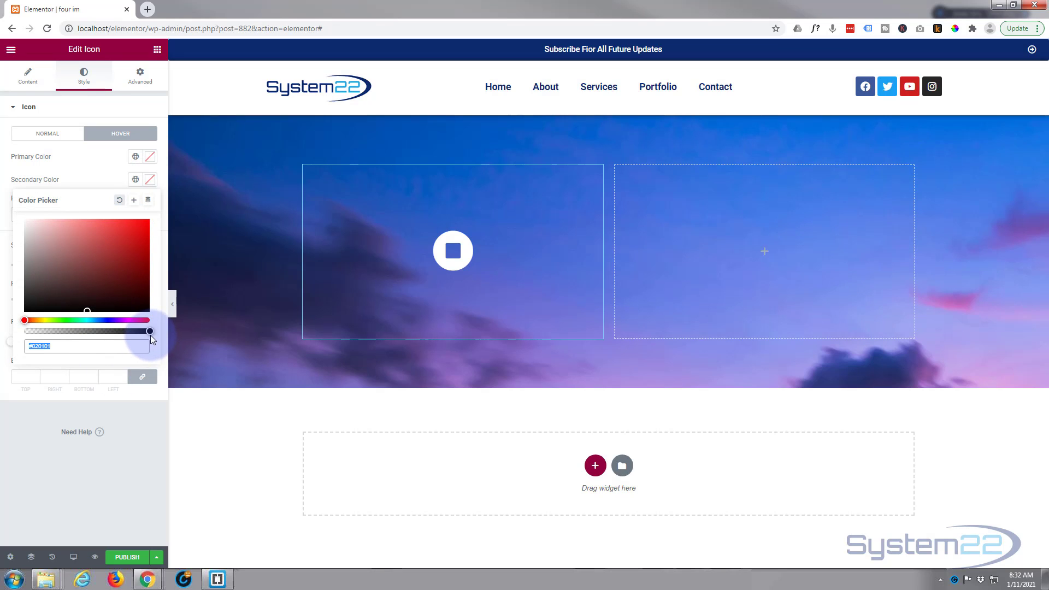
pyautogui.moveTo(150, 333); pyautogui.dragTo(18, 333)
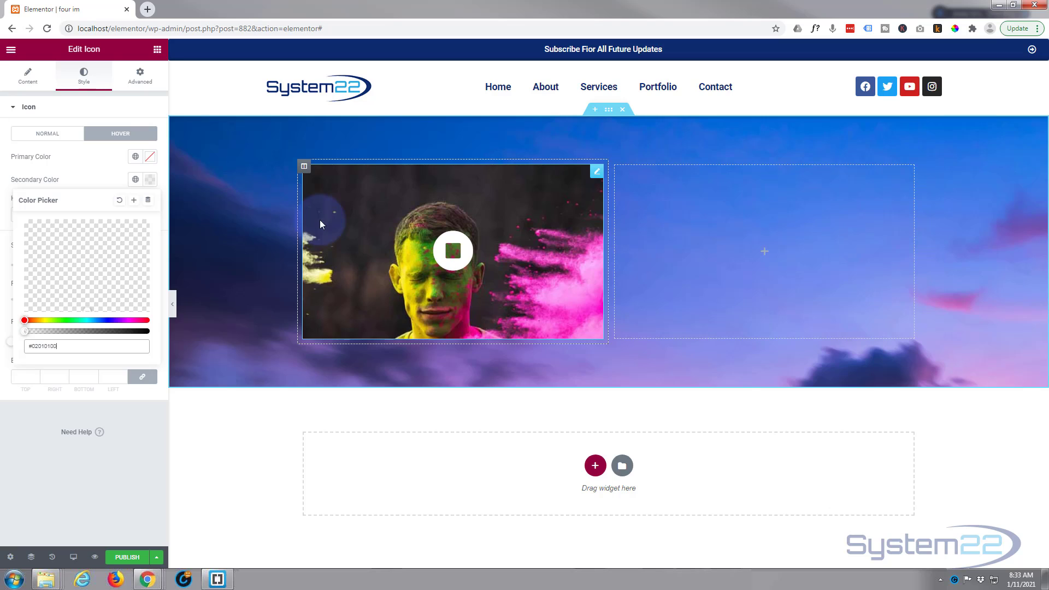
# Enter 20 in the left column's linked Margin fields so every side is 20 px
pyautogui.click(304, 168)
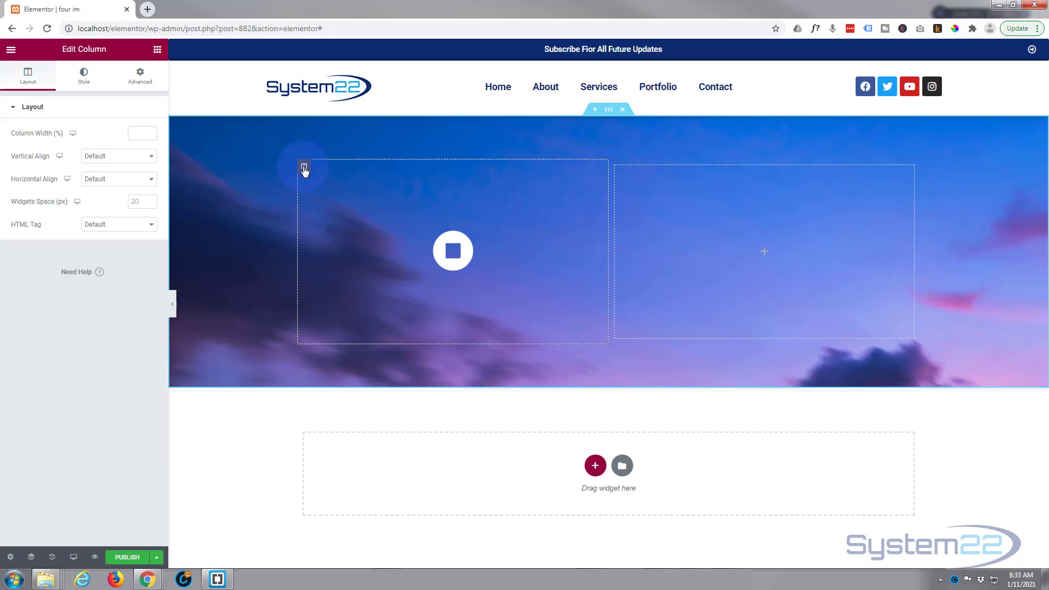
pyautogui.click(140, 77)
pyautogui.click(22, 153)
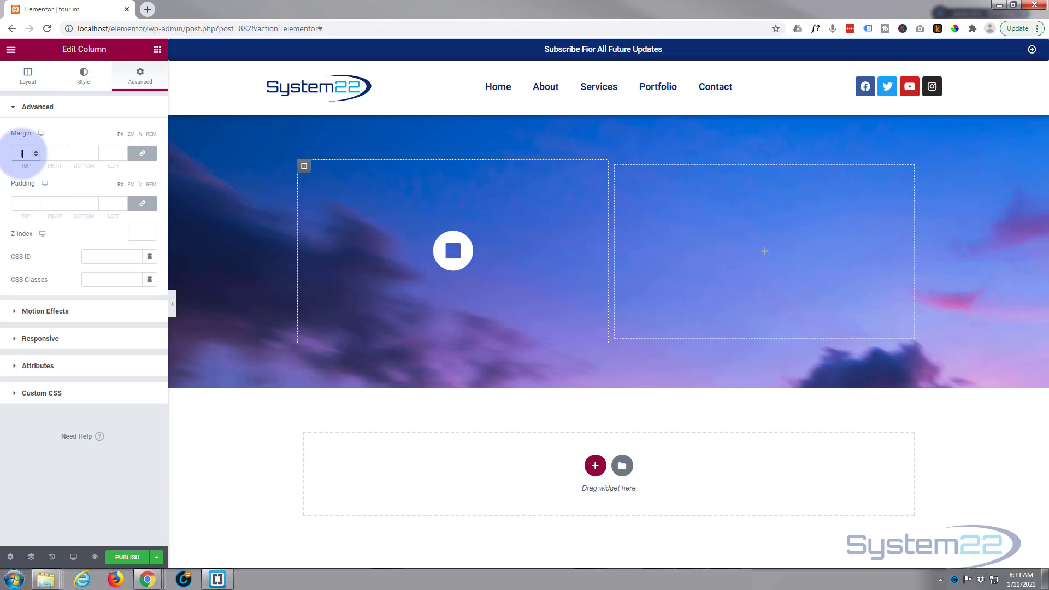
pyautogui.write('20')
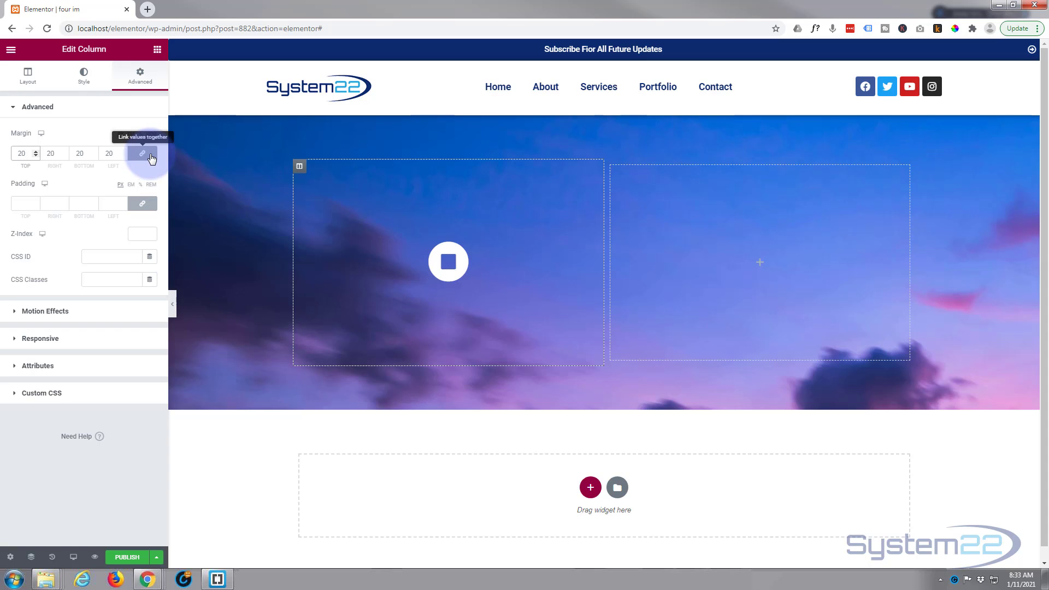
pyautogui.click(150, 157)
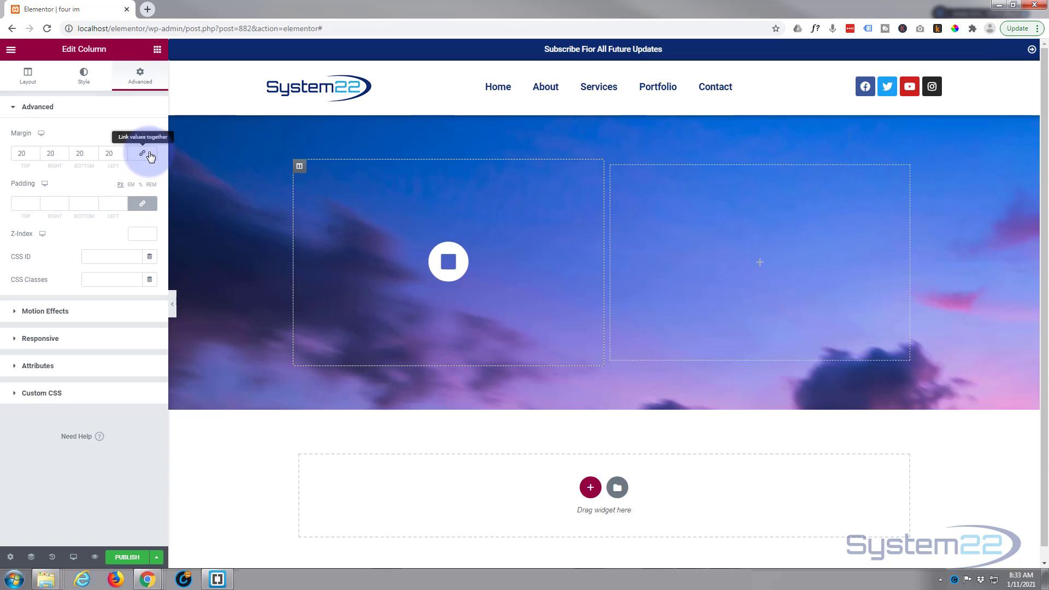
pyautogui.click(151, 157)
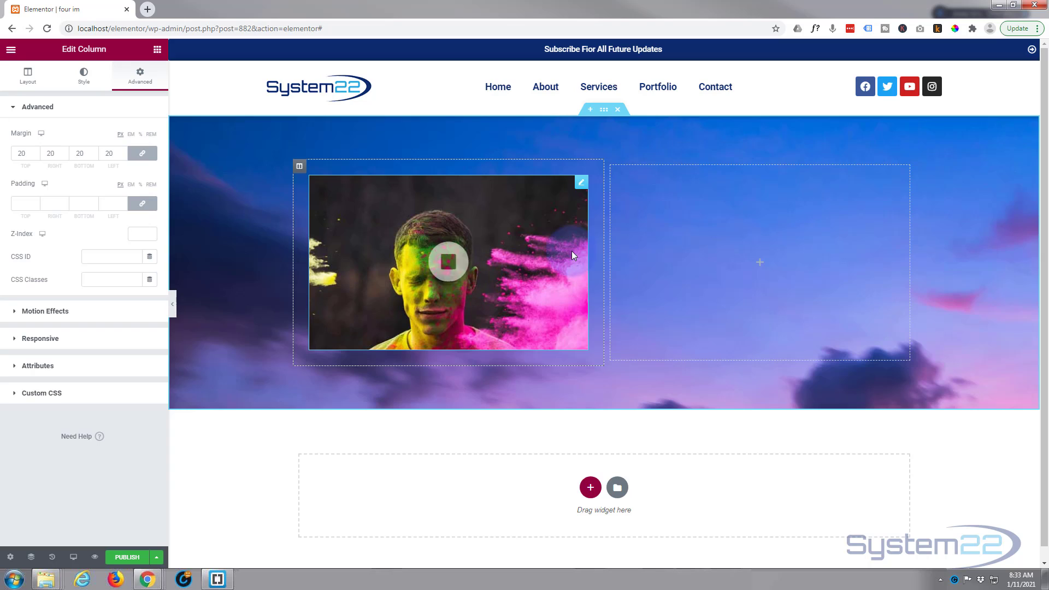
# Duplicate the icon widget three times so there are four copies
pyautogui.rightClick(581, 186)
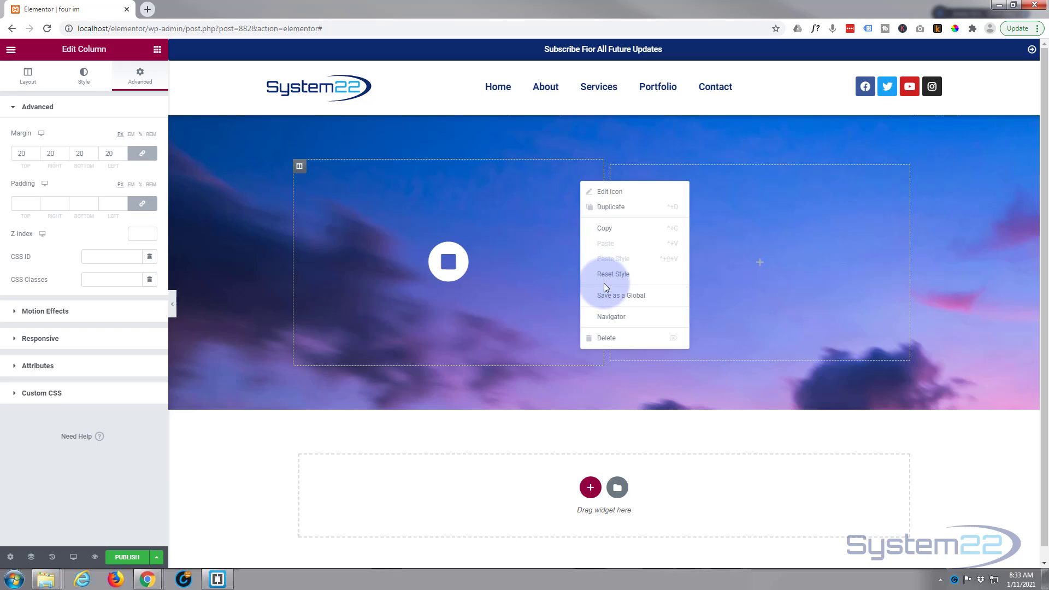
pyautogui.click(621, 210)
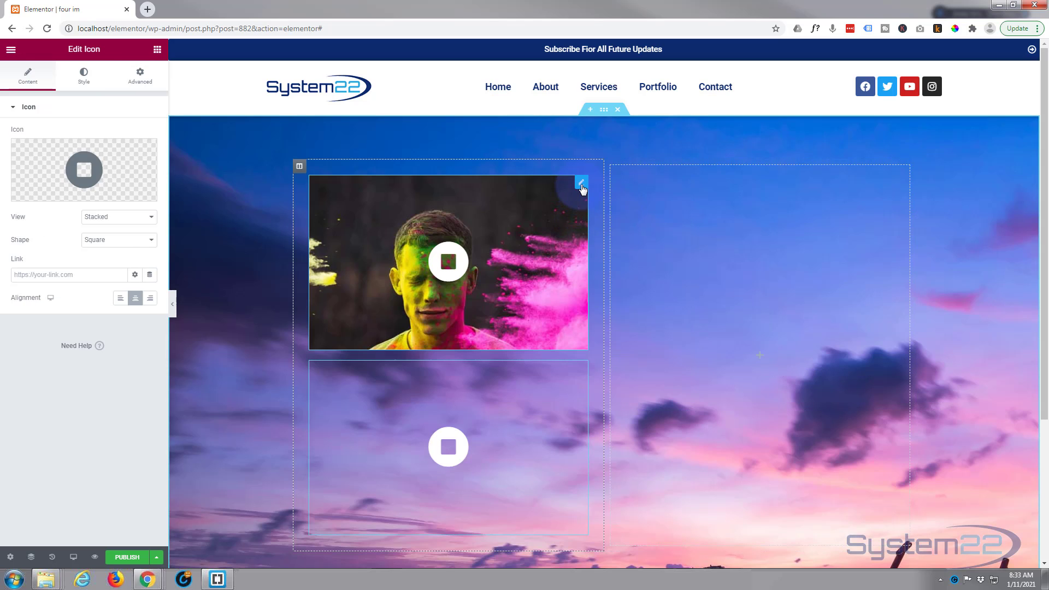
pyautogui.rightClick(581, 184)
pyautogui.click(612, 213)
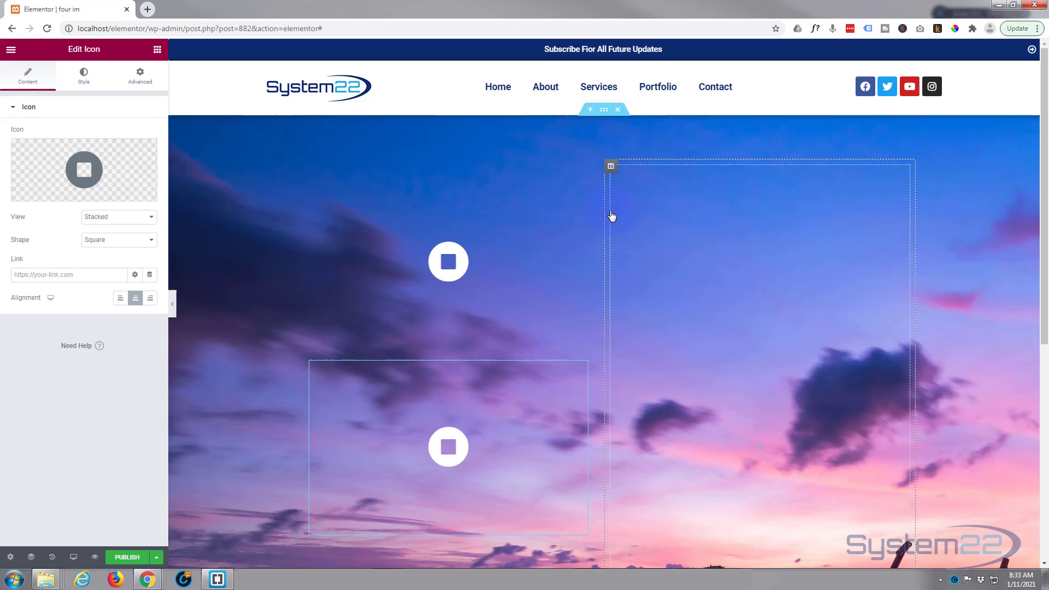
pyautogui.rightClick(581, 185)
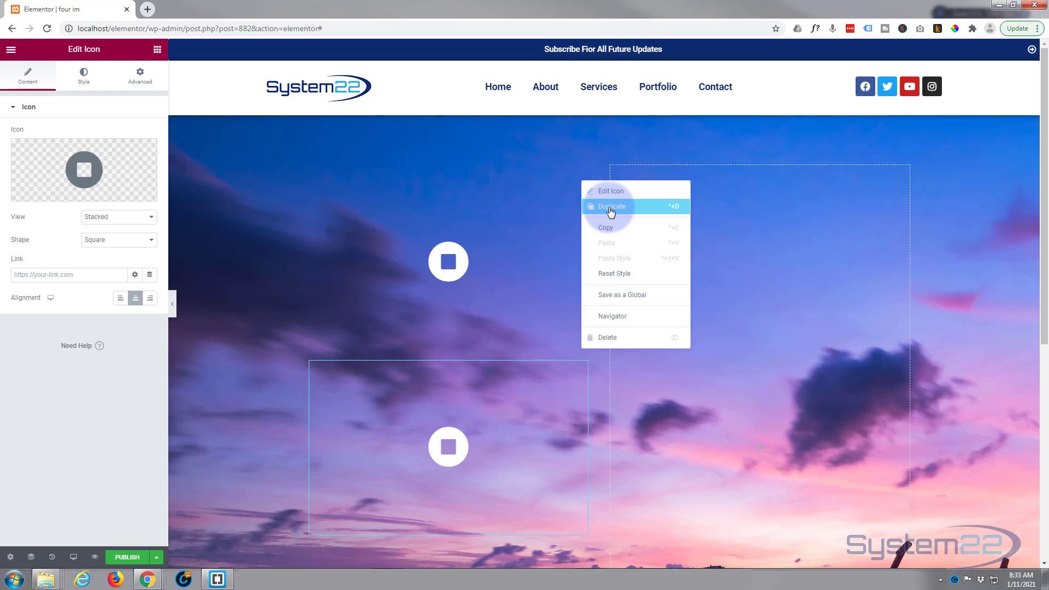
pyautogui.click(608, 209)
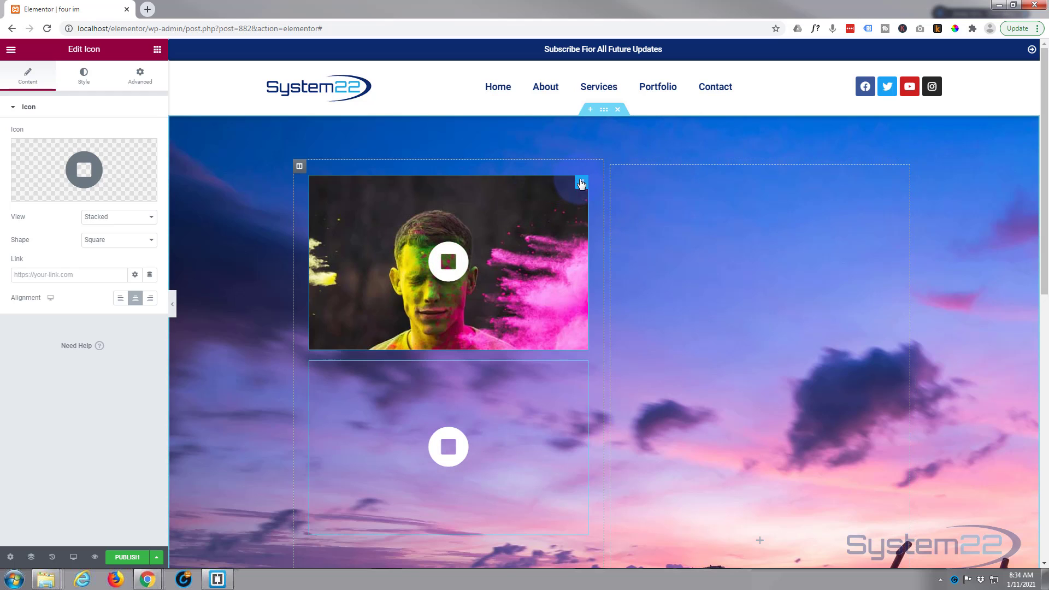
# Drag two of the copies into the right column, stacked one above the other
pyautogui.moveTo(581, 183); pyautogui.dragTo(767, 194)
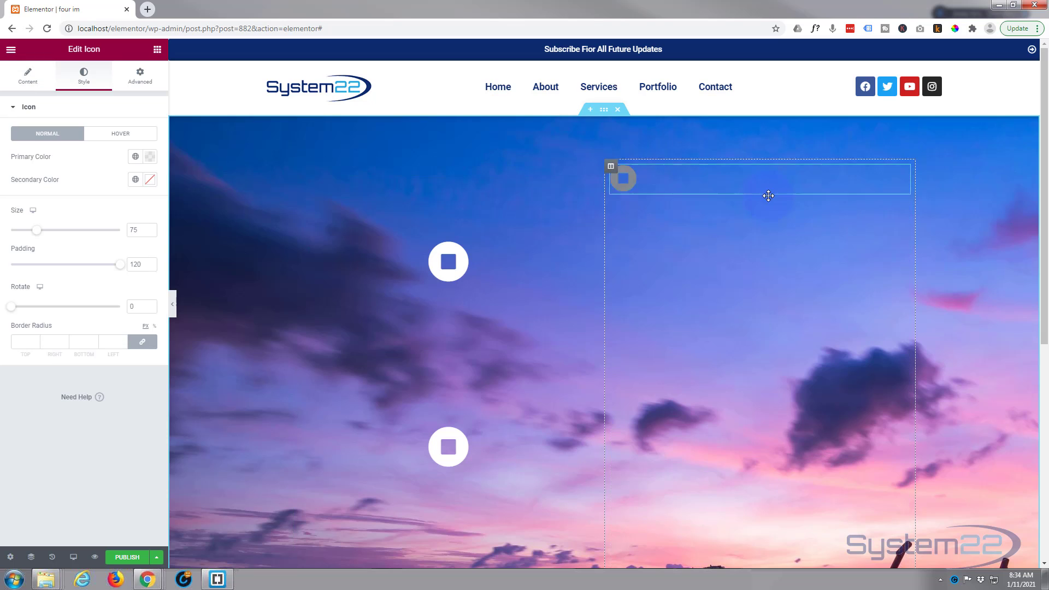
pyautogui.moveTo(581, 183); pyautogui.dragTo(739, 424)
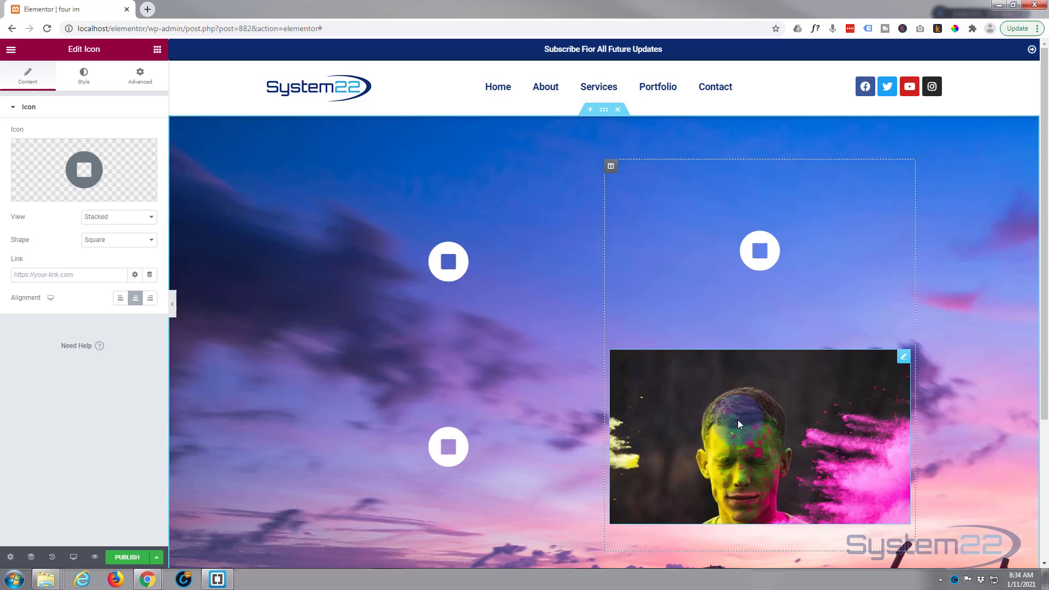
pyautogui.moveTo(738, 420); pyautogui.dragTo(690, 248)
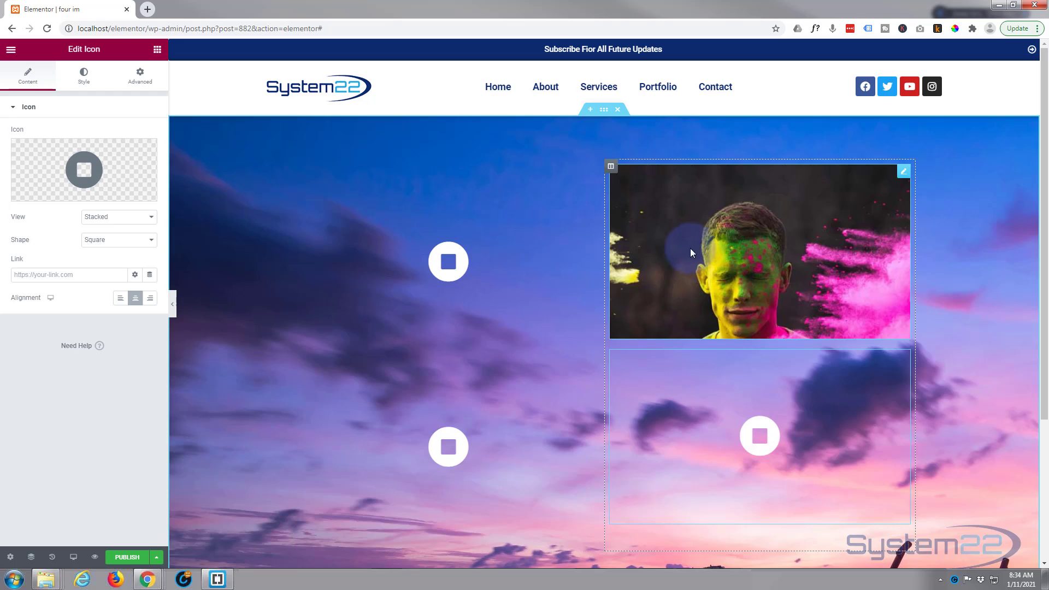
pyautogui.click(904, 172)
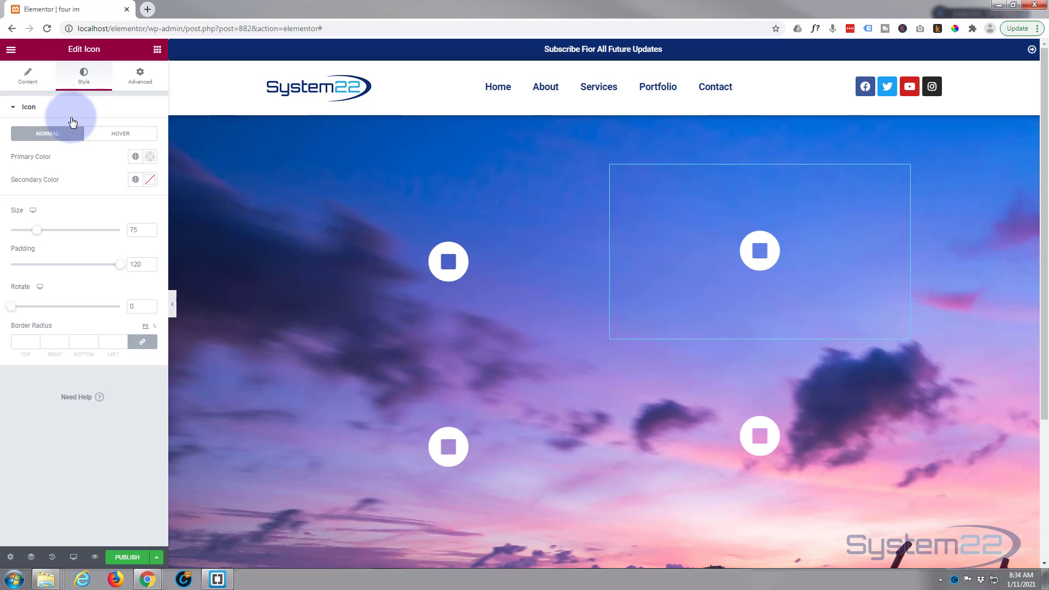
# Replace the top-right icon with the Suitcase icon from the Icon Library
pyautogui.click(28, 76)
pyautogui.click(80, 171)
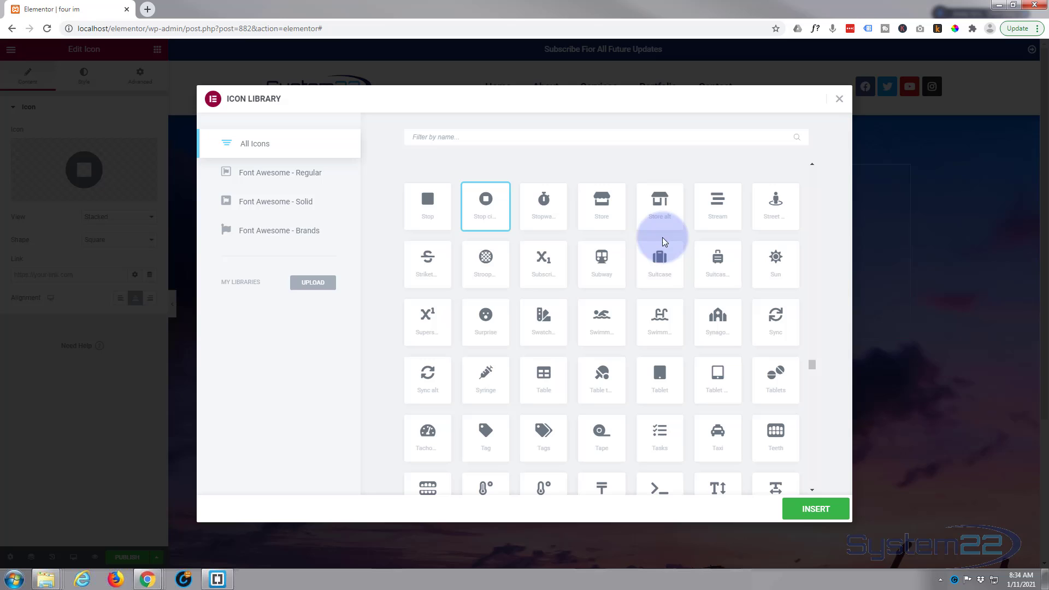
pyautogui.click(660, 256)
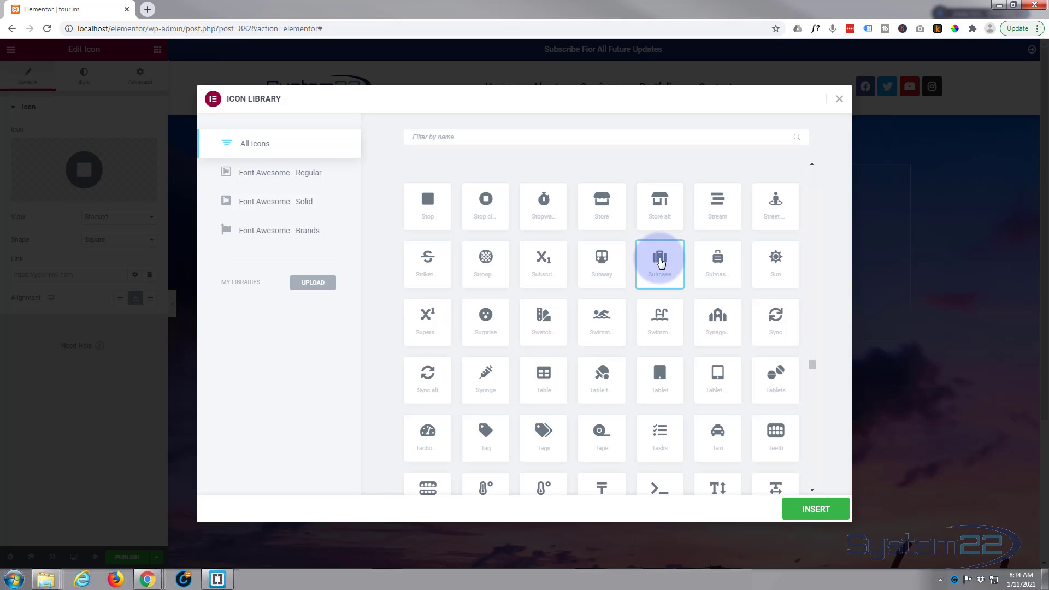
pyautogui.click(811, 513)
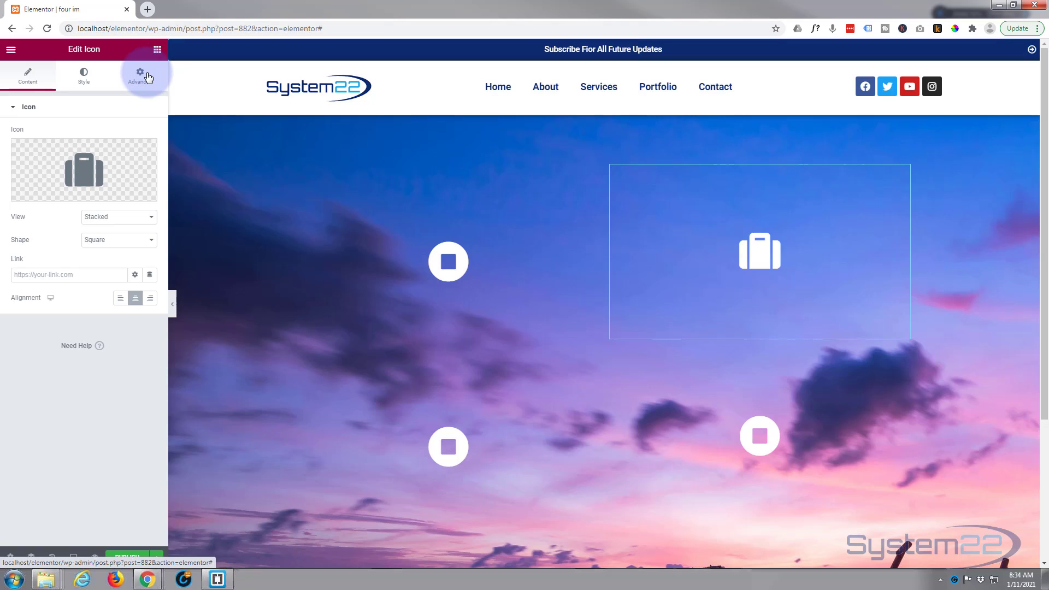
# Set the flowers photo as the top-right icon's hover background
pyautogui.click(146, 76)
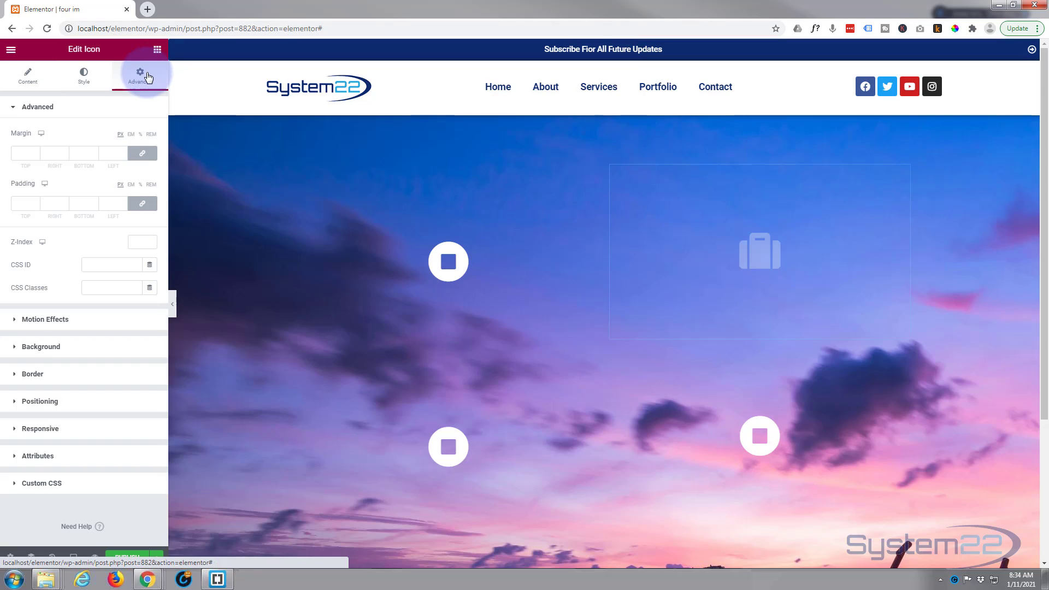
pyautogui.click(15, 350)
pyautogui.click(130, 190)
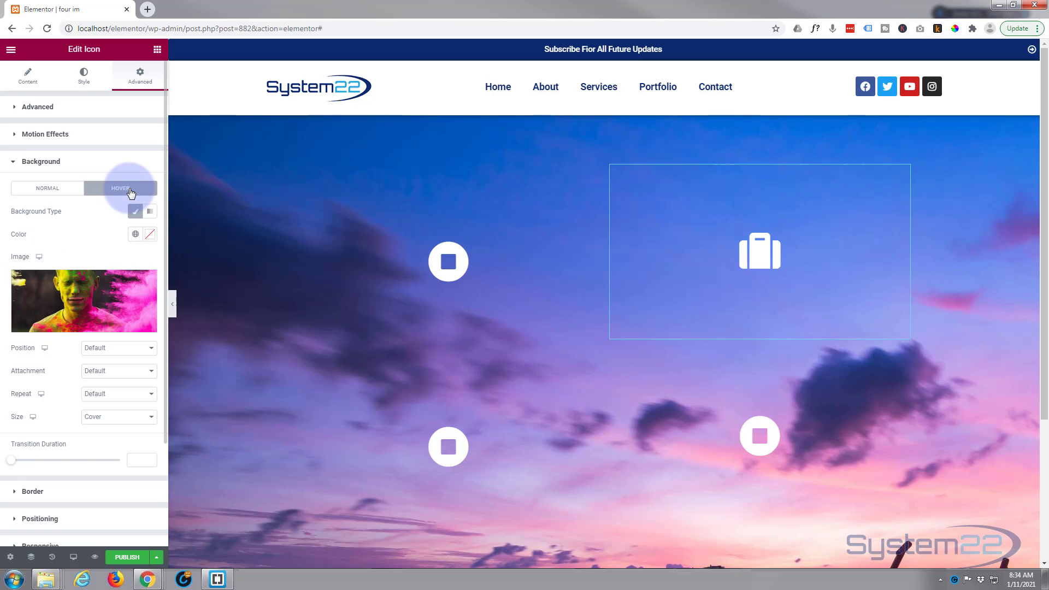
pyautogui.click(99, 289)
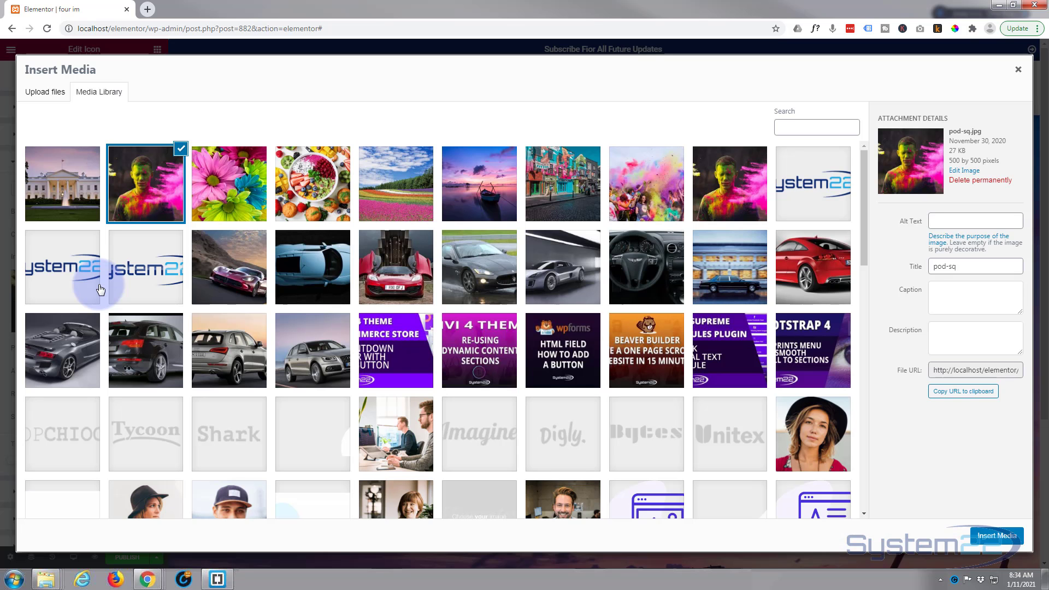
pyautogui.click(208, 194)
pyautogui.click(997, 538)
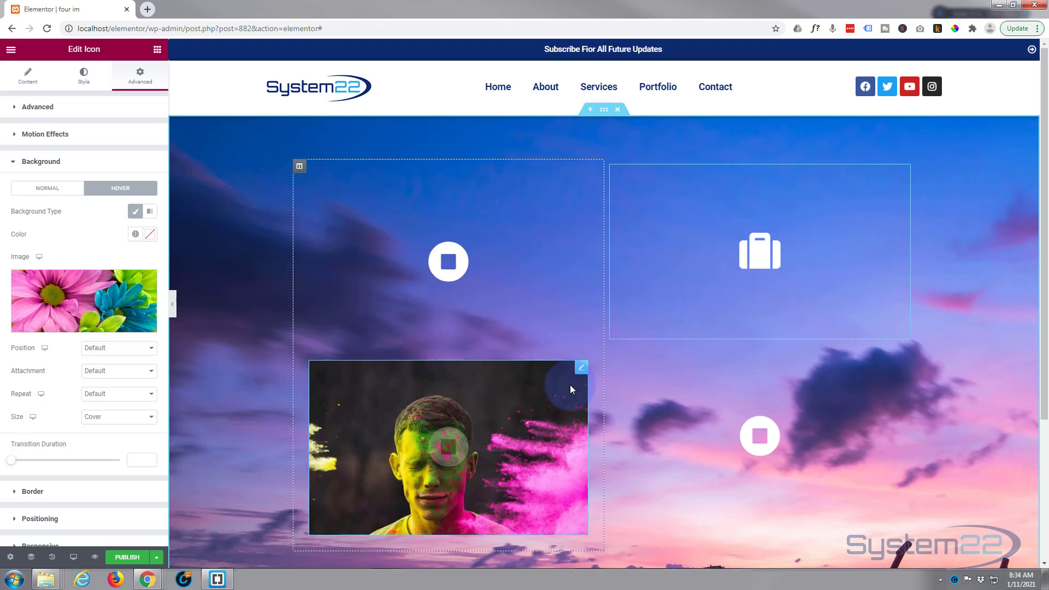
# Change the bottom-left icon to the three-bar Stream icon
pyautogui.click(581, 367)
pyautogui.click(78, 160)
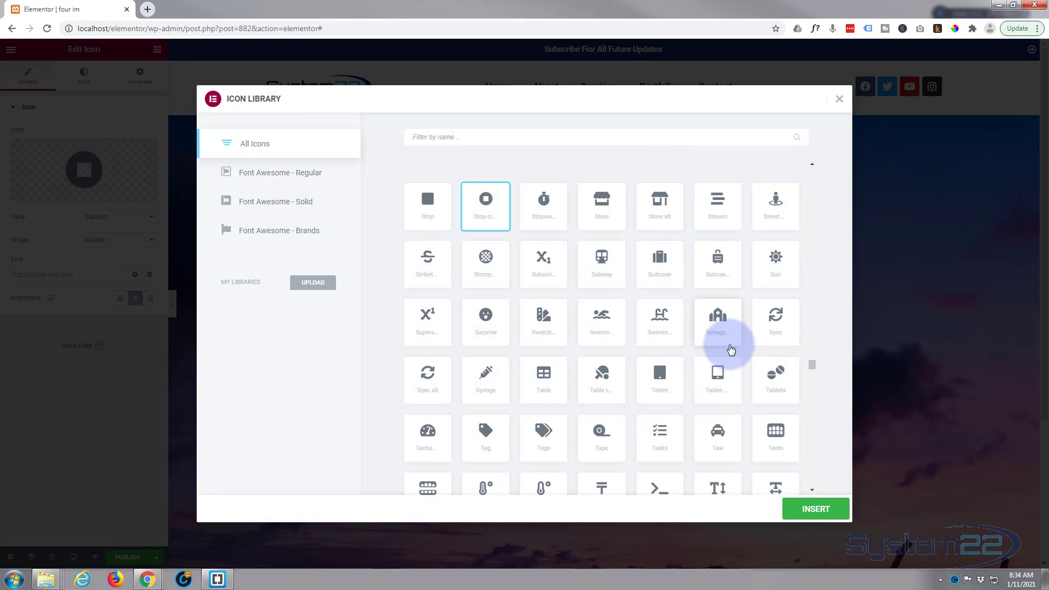
pyautogui.click(717, 206)
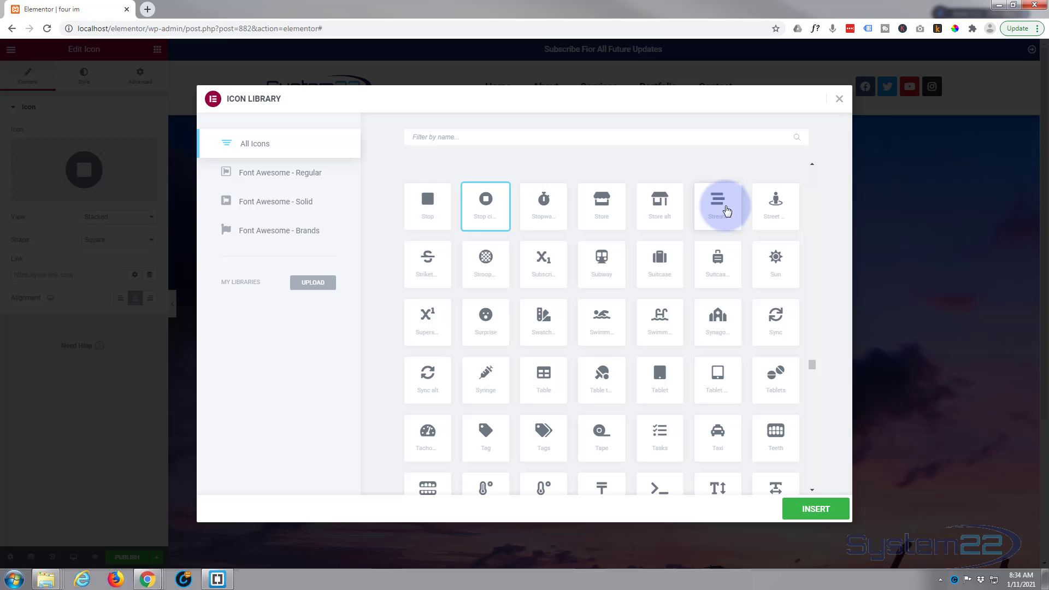
pyautogui.click(827, 509)
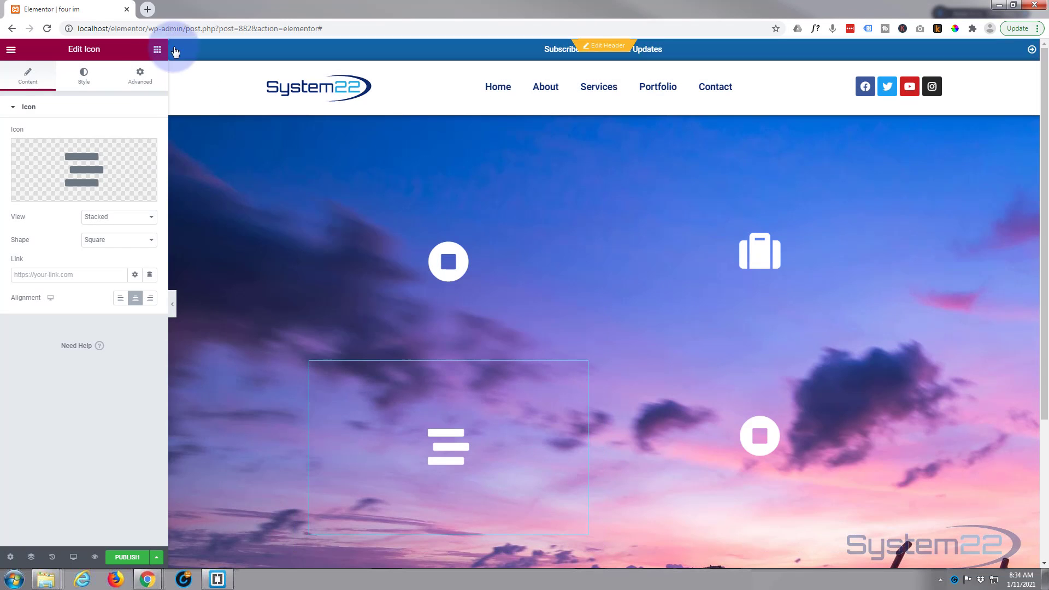
# Set the colourful street-shops photo as the bottom-left icon's hover background
pyautogui.click(141, 75)
pyautogui.click(13, 348)
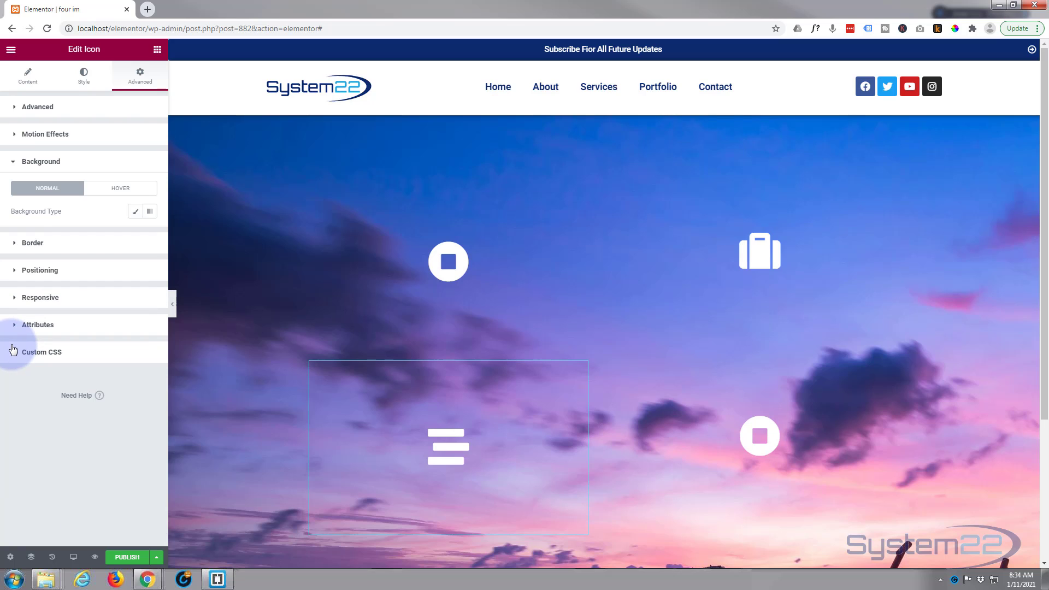
pyautogui.click(120, 188)
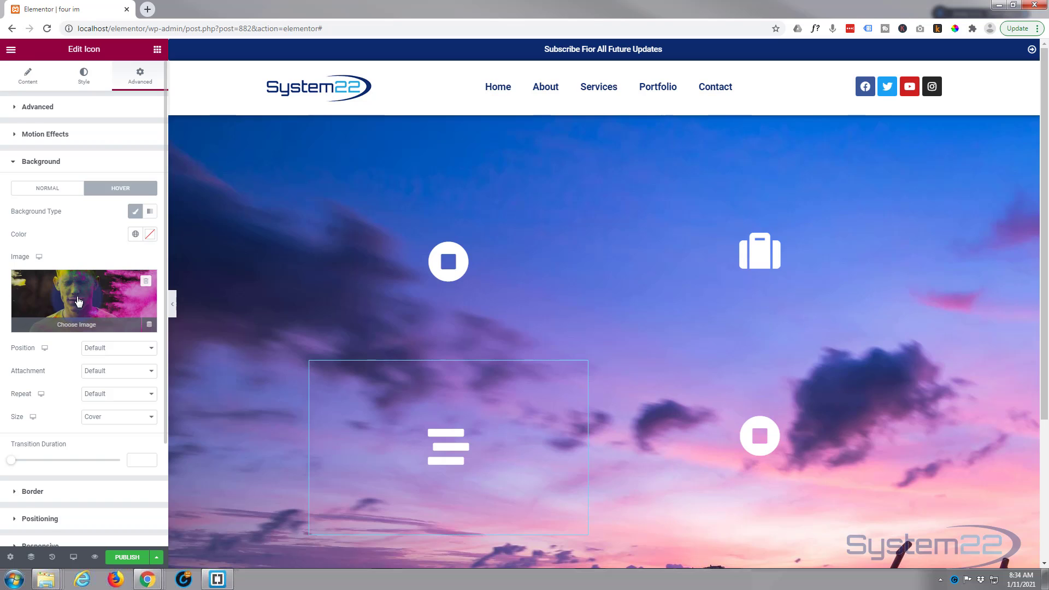
pyautogui.click(79, 301)
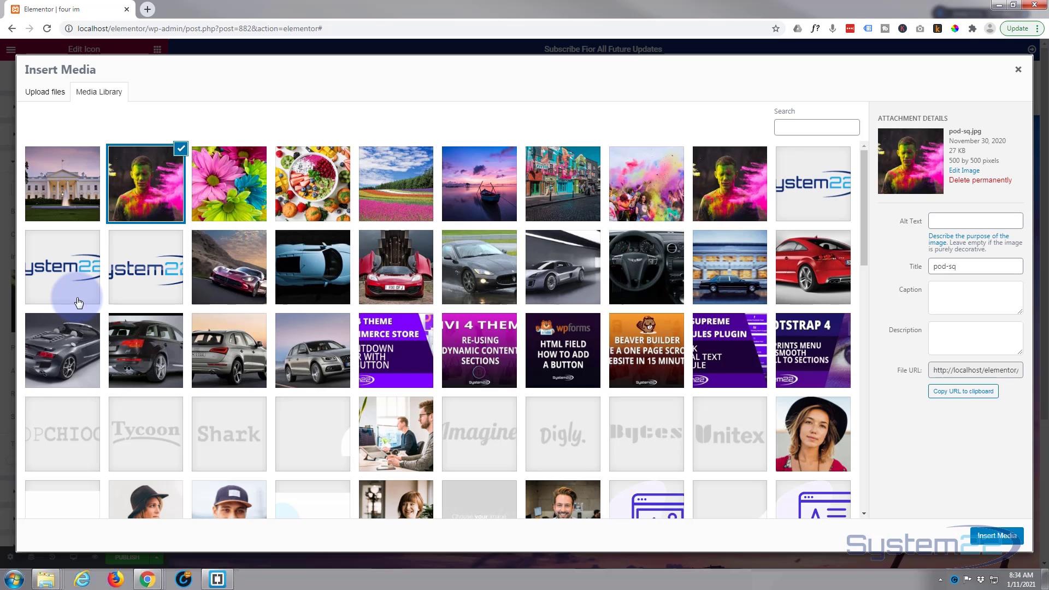
pyautogui.click(558, 194)
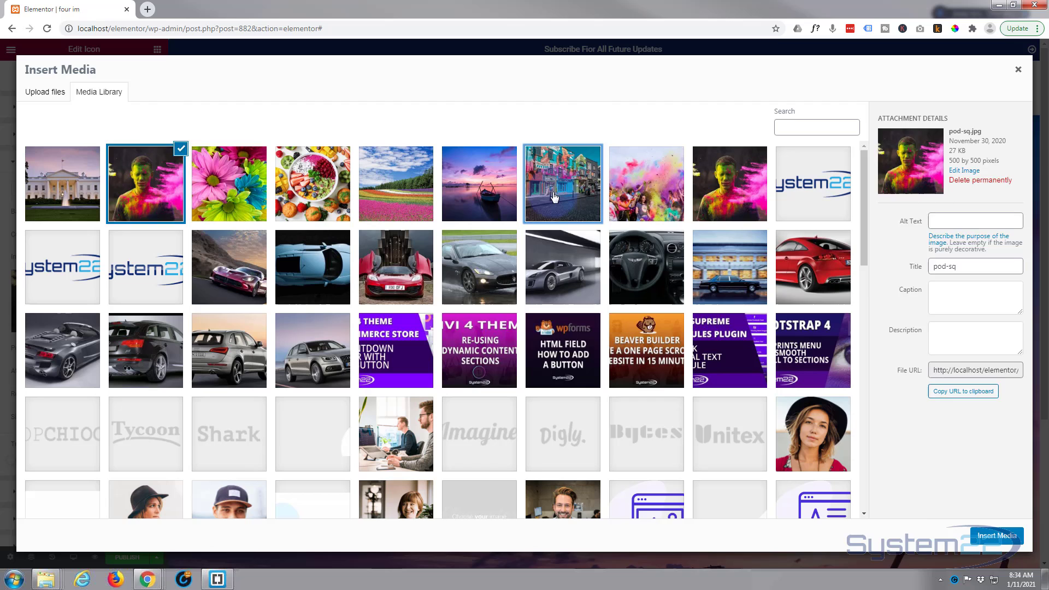
pyautogui.click(996, 535)
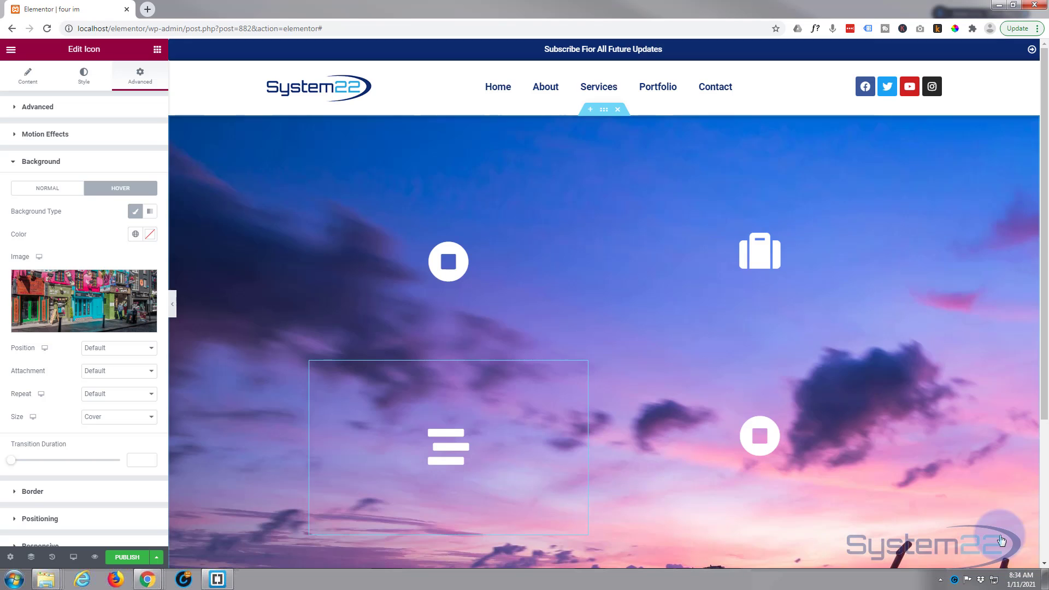
# Enter # in the bottom-left three-bar icon's Link field
pyautogui.click(28, 74)
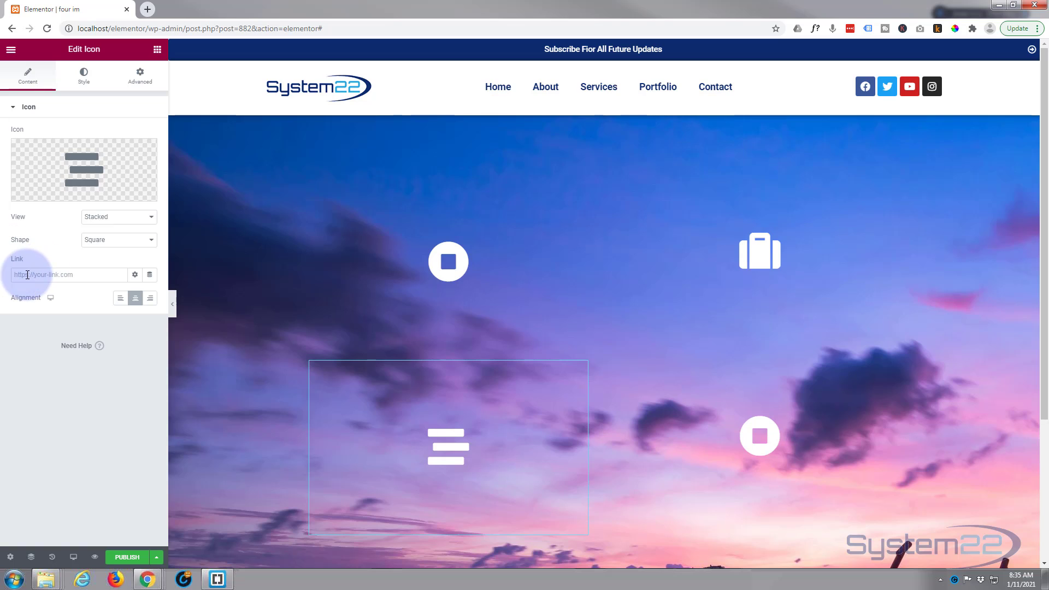
pyautogui.moveTo(427, 264)
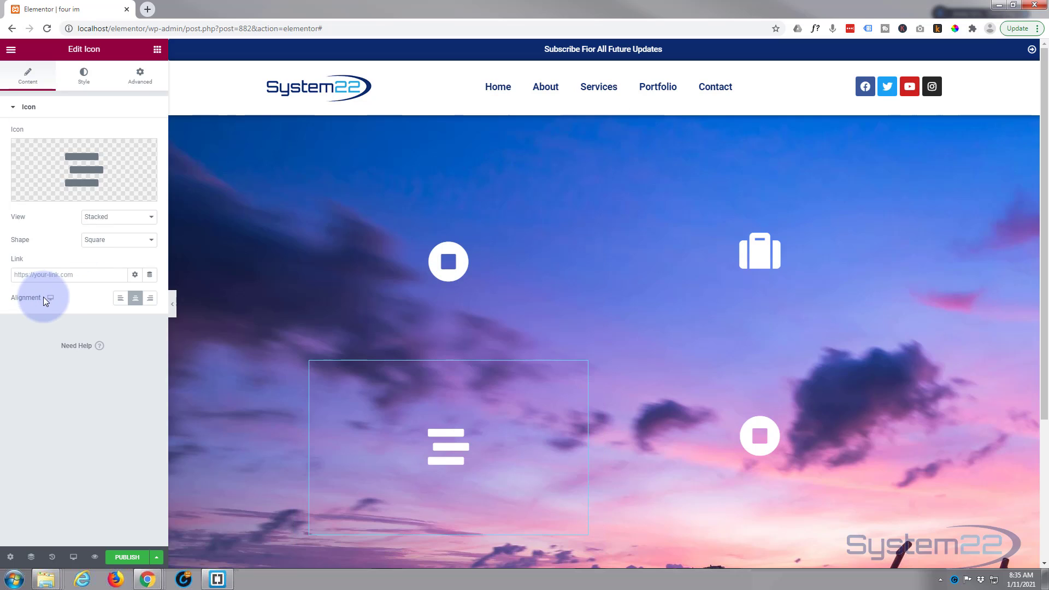
pyautogui.click(39, 275)
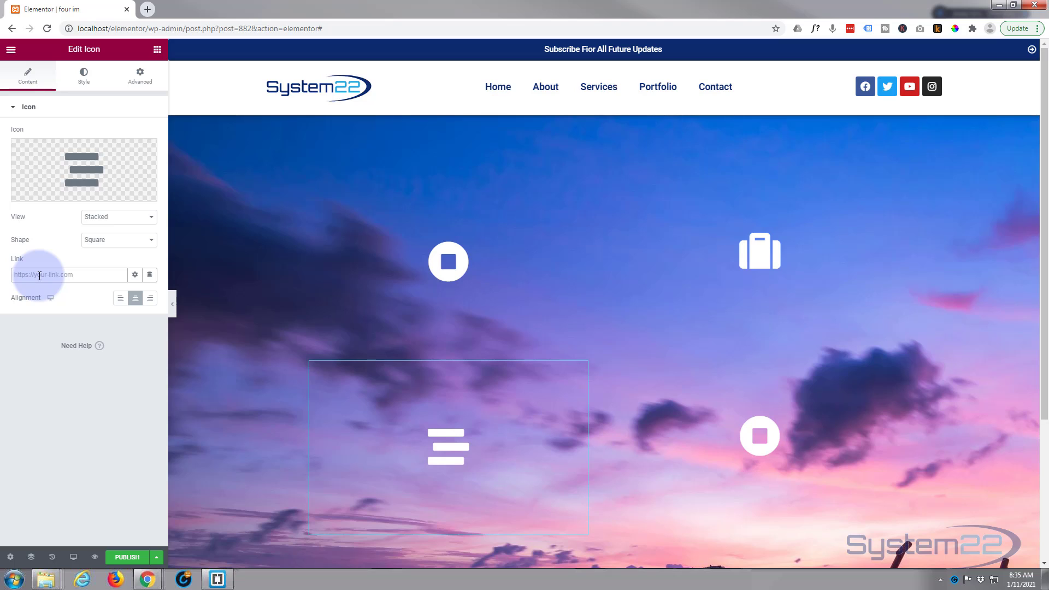
pyautogui.write('#')
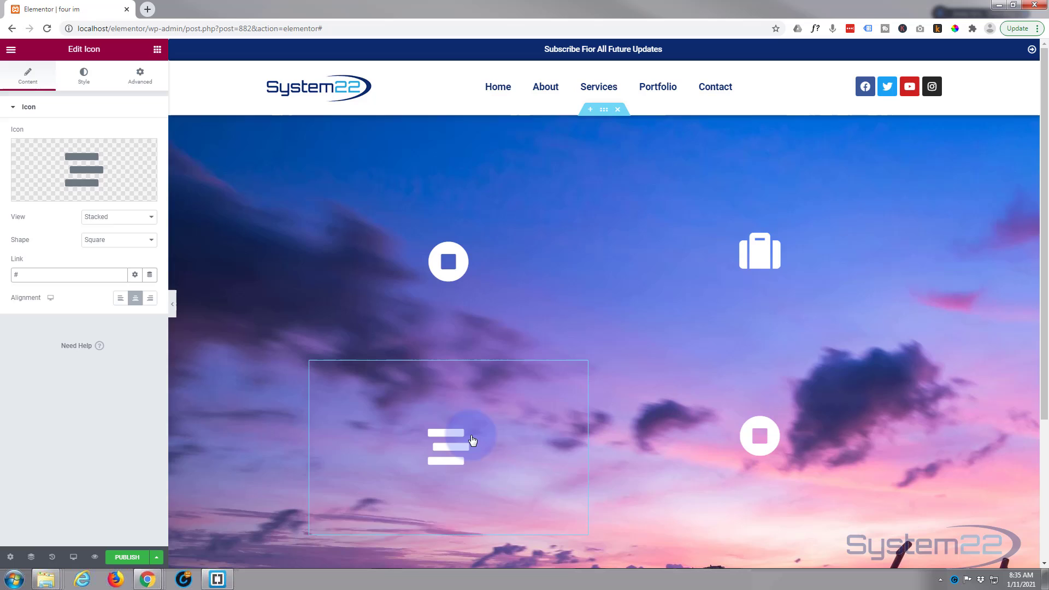
pyautogui.moveTo(444, 437)
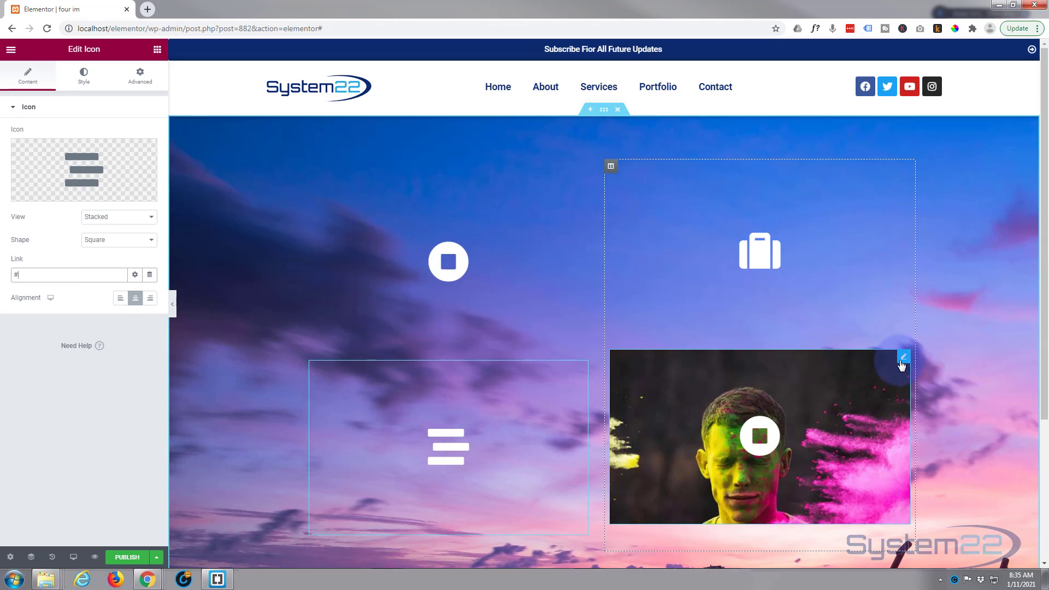
# Search 'user' in the Icon Library and swap the lower-right icon for User clock
pyautogui.click(904, 359)
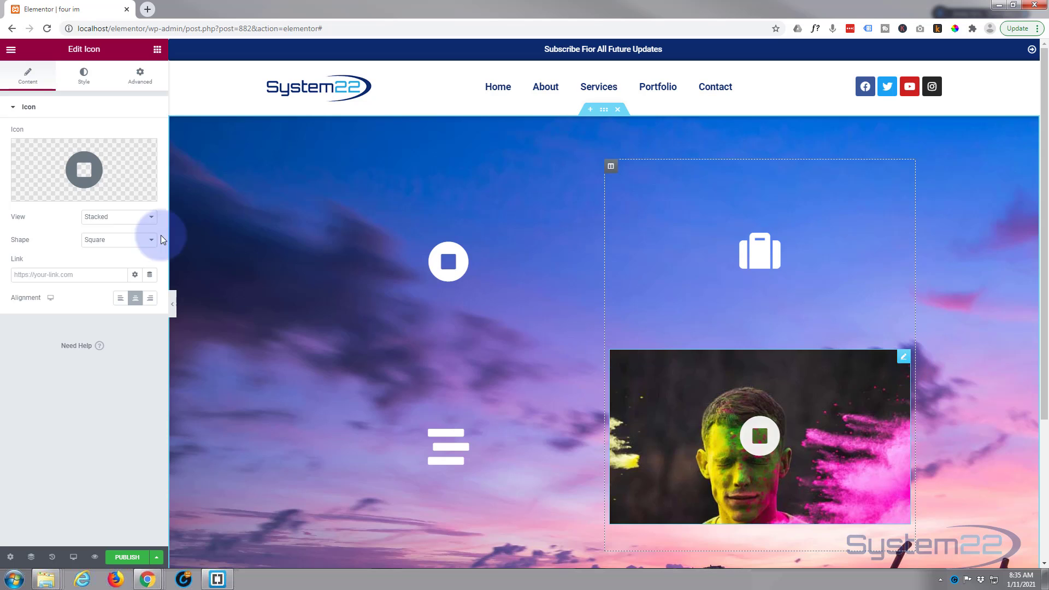
pyautogui.click(83, 162)
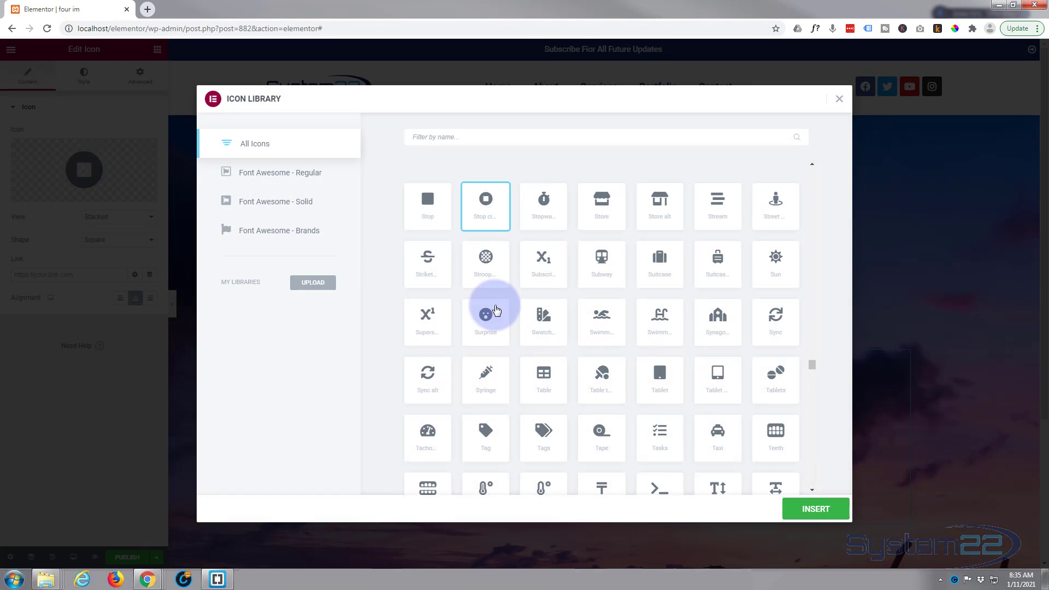
pyautogui.click(775, 204)
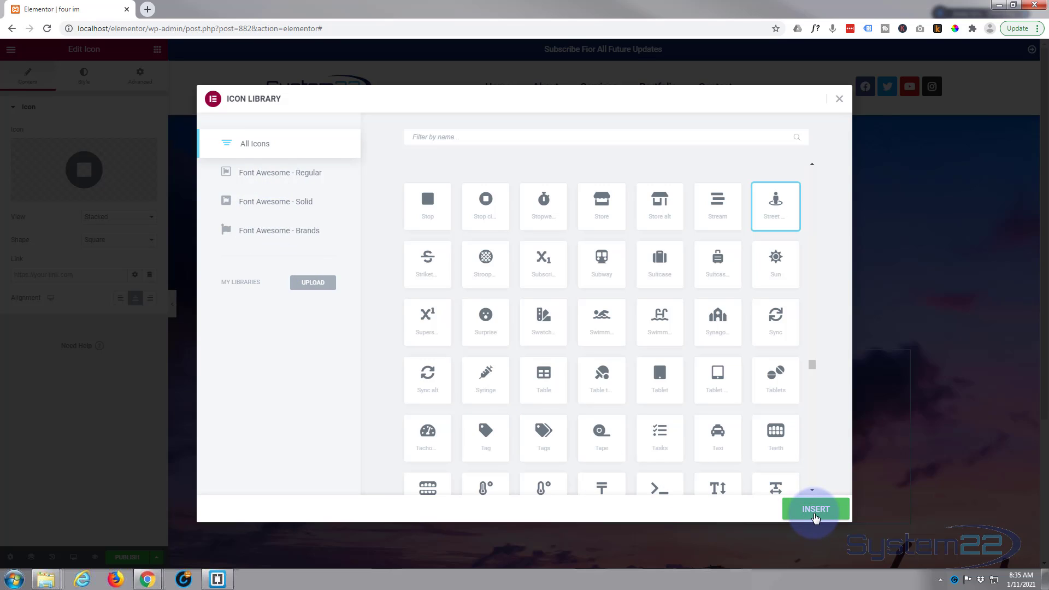
pyautogui.click(449, 138)
pyautogui.write('user')
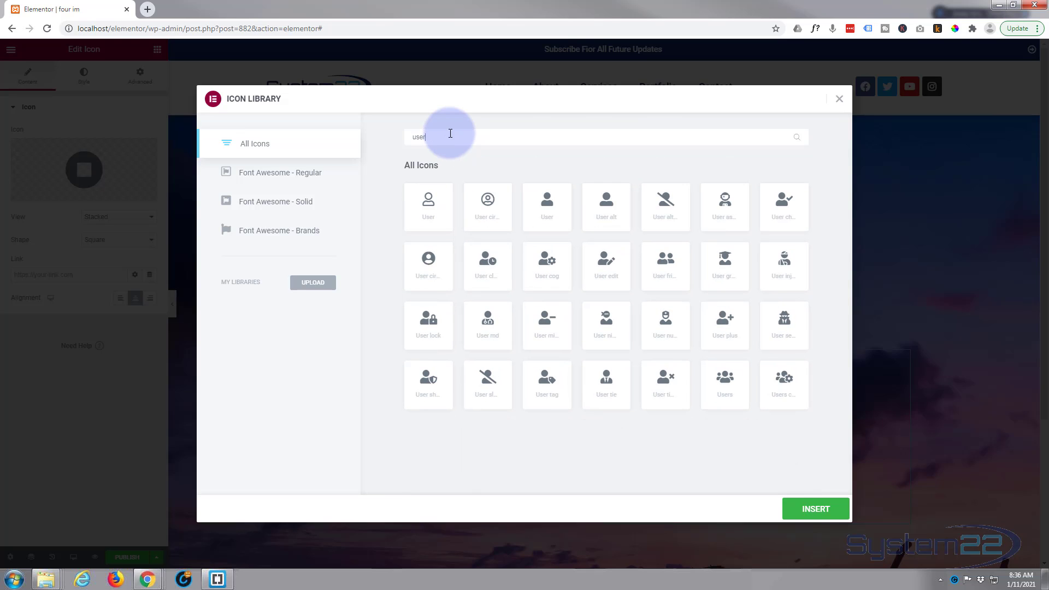
pyautogui.click(487, 262)
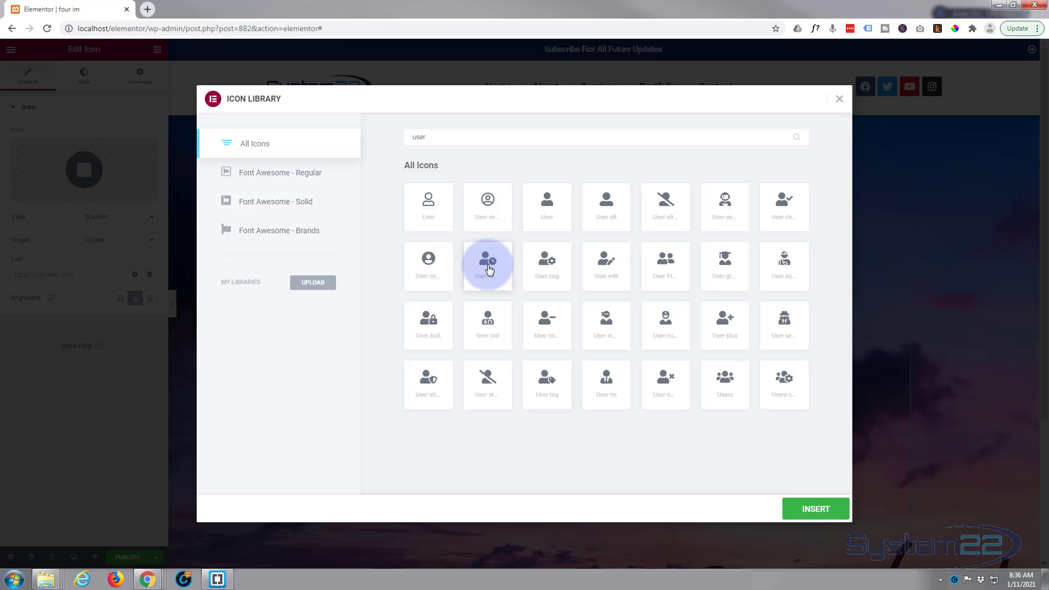
pyautogui.click(807, 508)
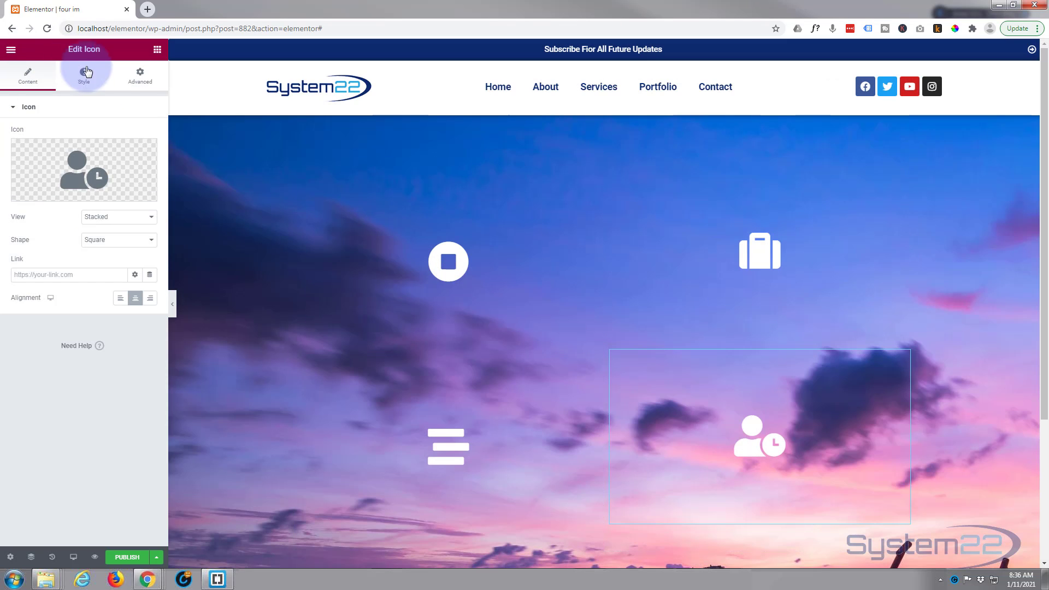
pyautogui.click(141, 80)
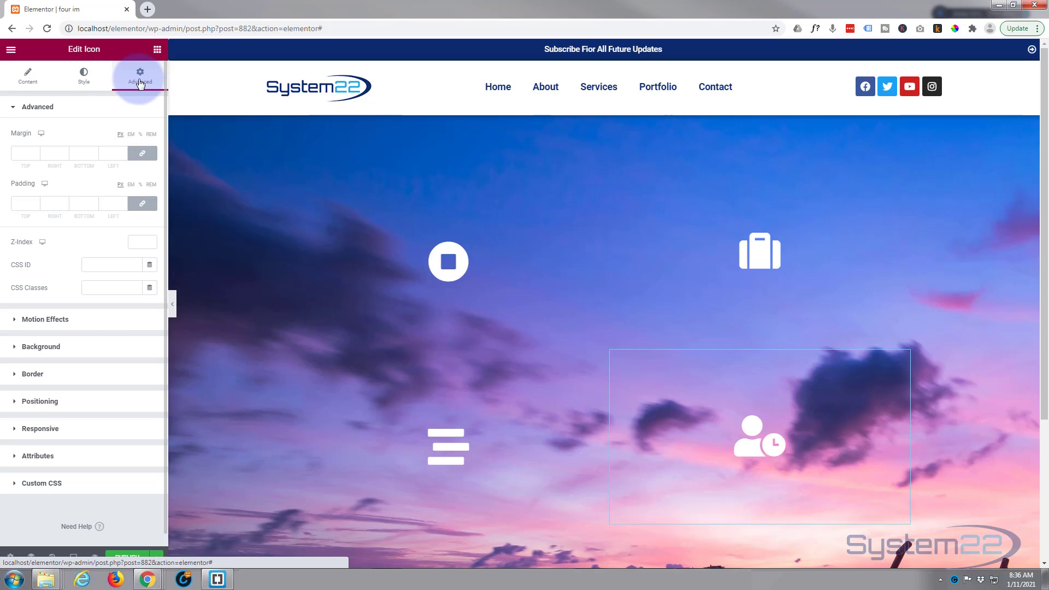
pyautogui.click(20, 355)
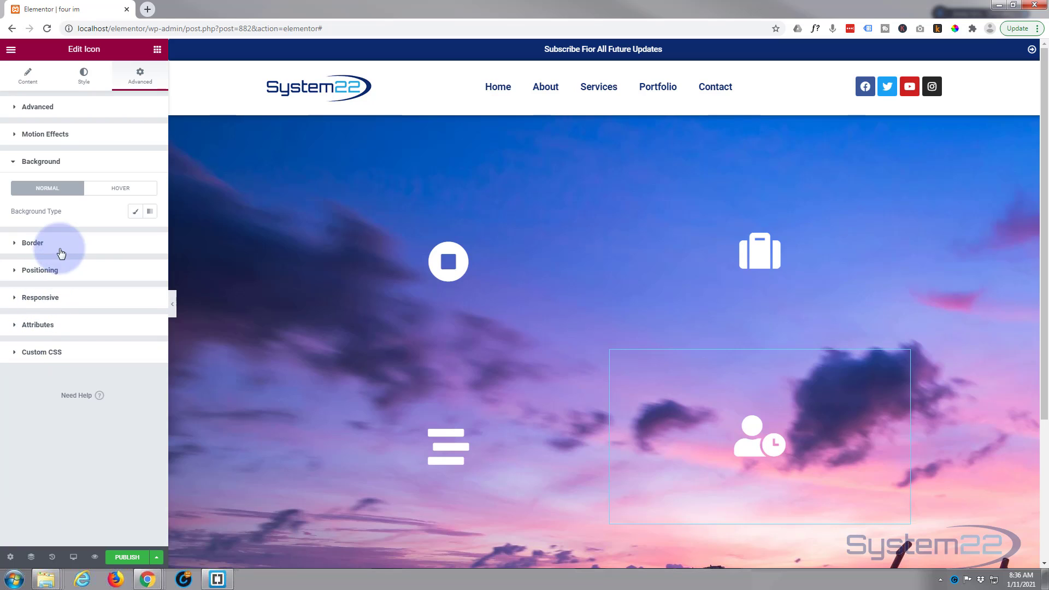
# Choose the colourful festival crowd photo as the lower-right icon's hover background image
pyautogui.click(119, 190)
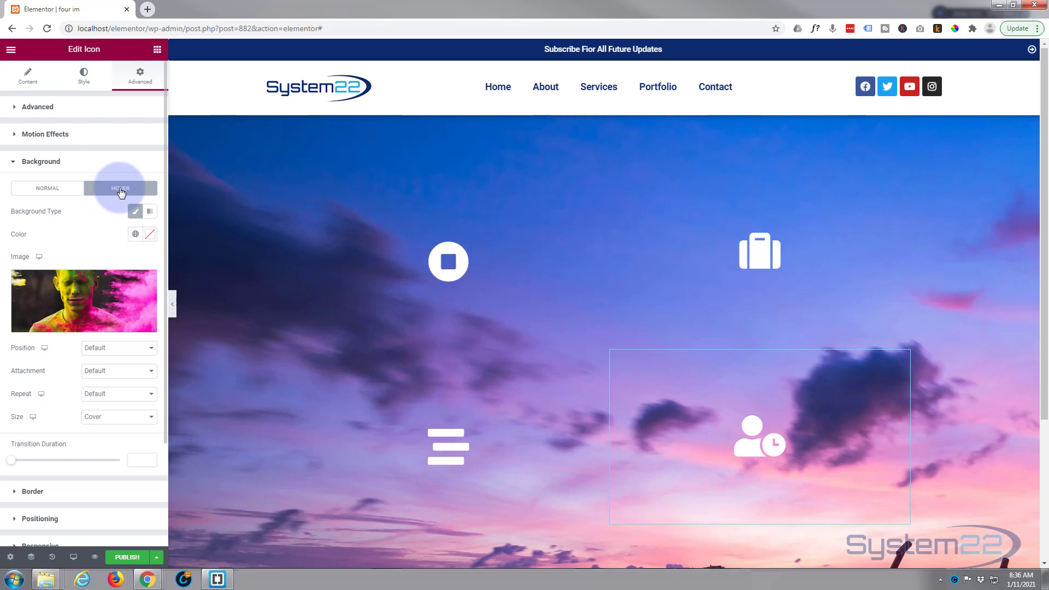
pyautogui.click(78, 298)
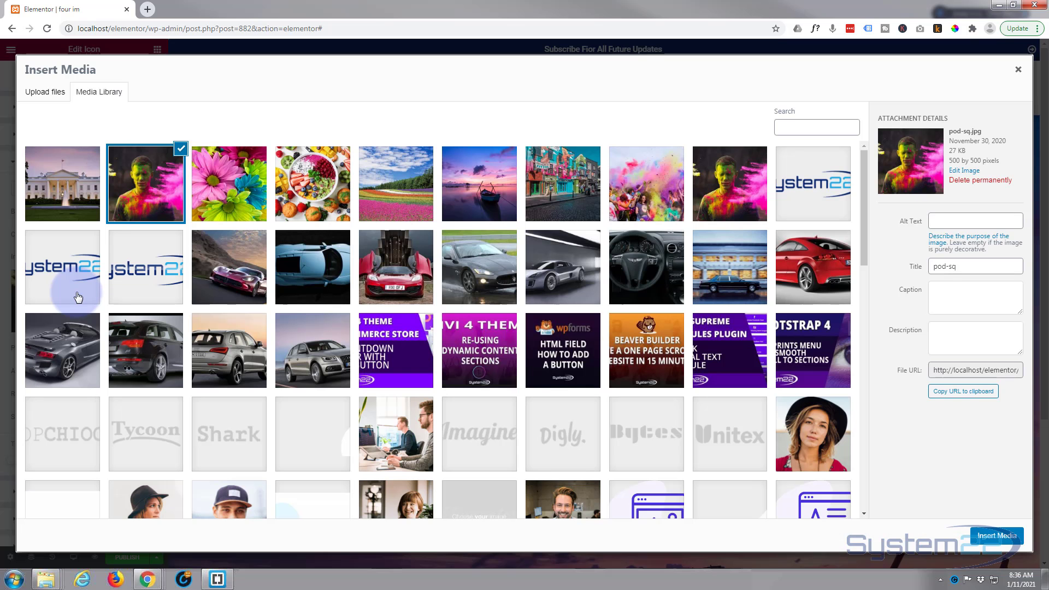
pyautogui.click(640, 204)
pyautogui.click(995, 536)
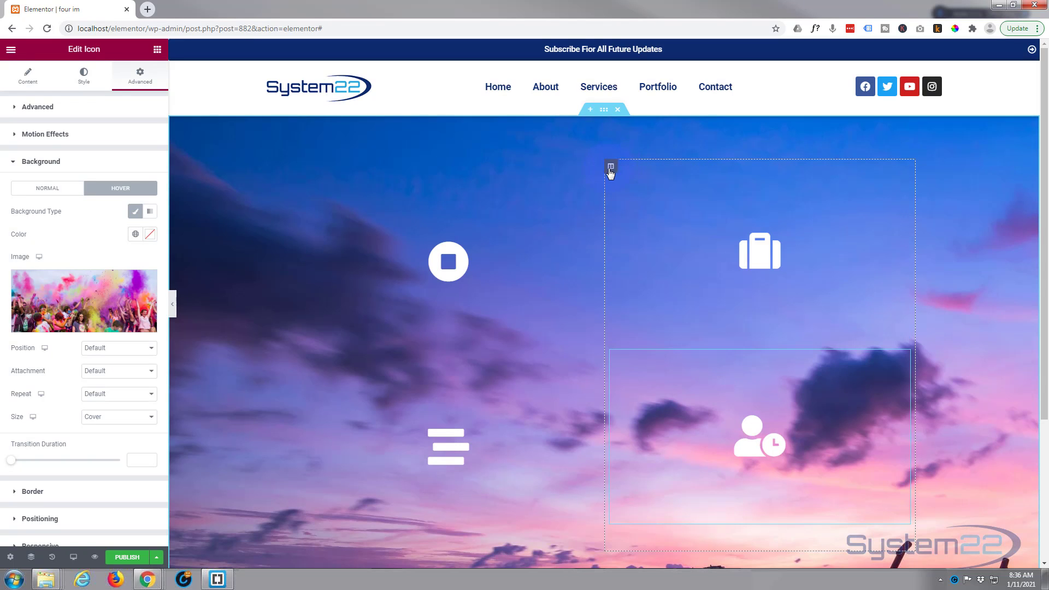
# Set the right column's linked margin to 20 px on all sides
pyautogui.click(611, 169)
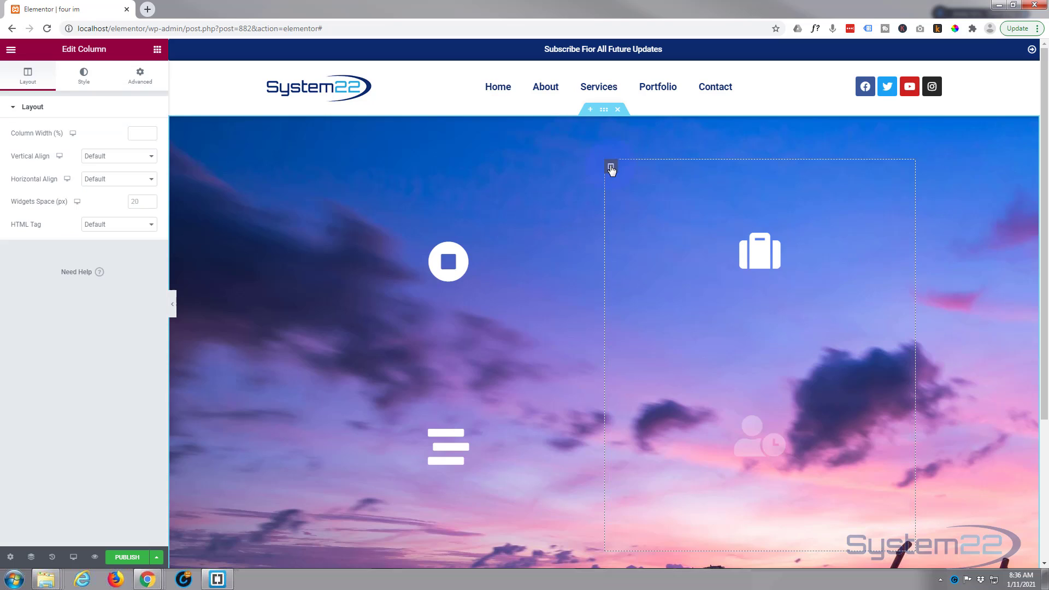
pyautogui.click(143, 77)
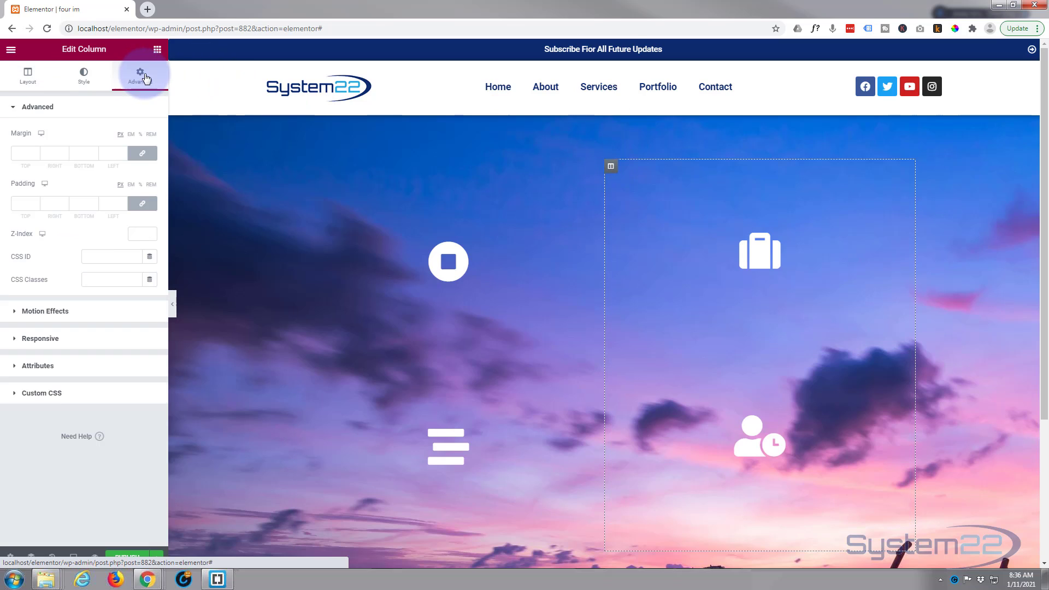
pyautogui.click(22, 153)
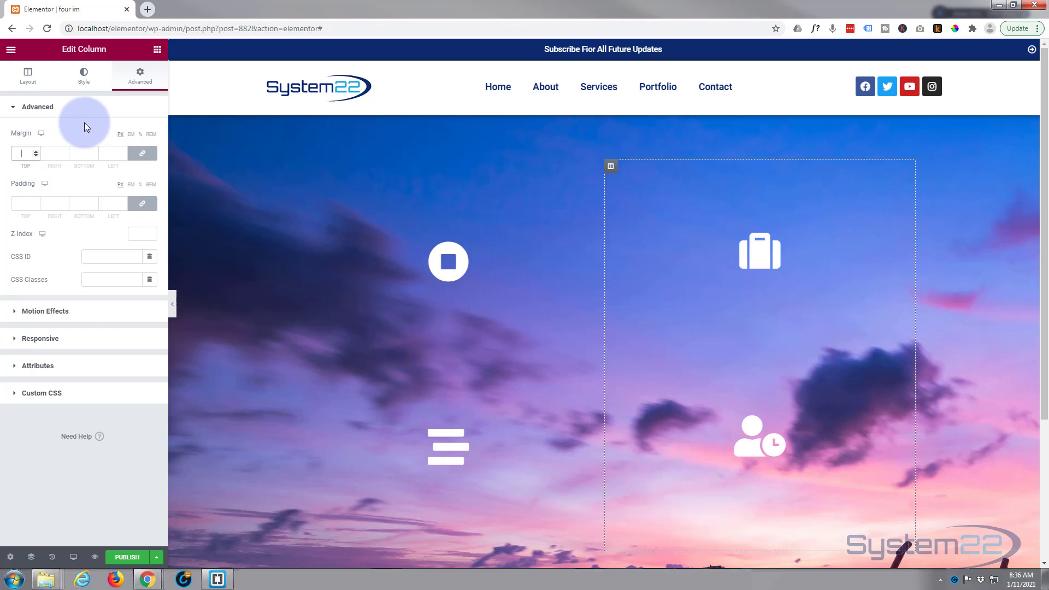
pyautogui.write('20')
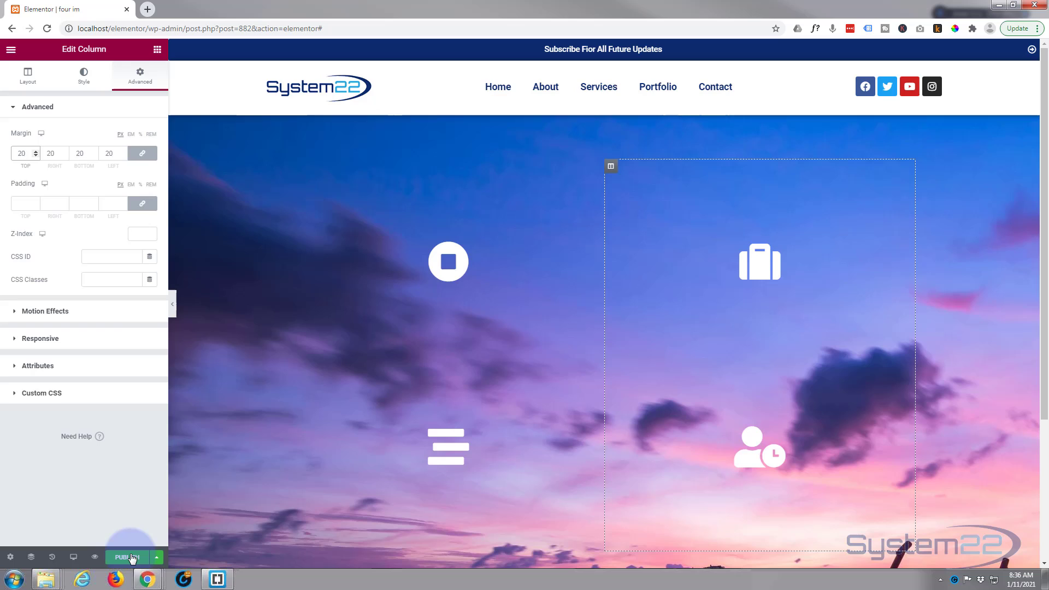
# Publish the 'four im' page and open Preview Changes in a new tab
pyautogui.click(130, 558)
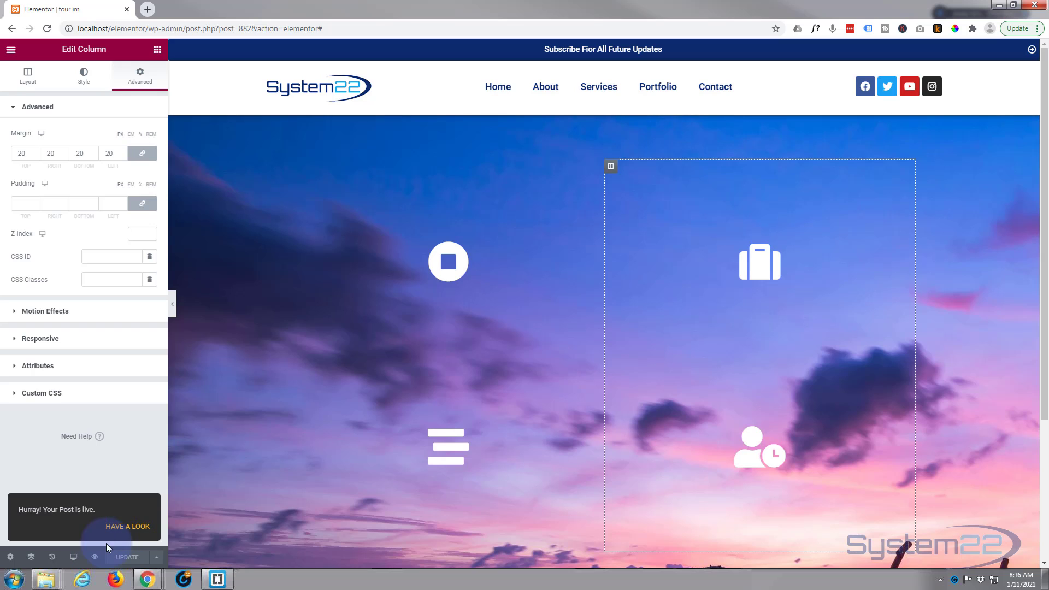
pyautogui.click(94, 558)
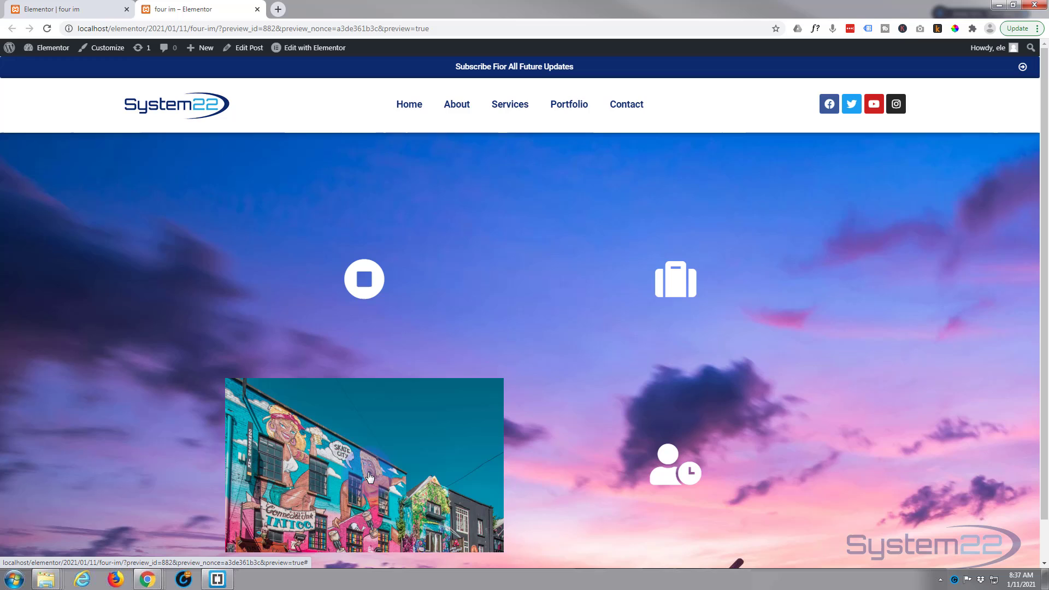
# Click the lower-left icon on the preview twice to test its # link
pyautogui.click(370, 478)
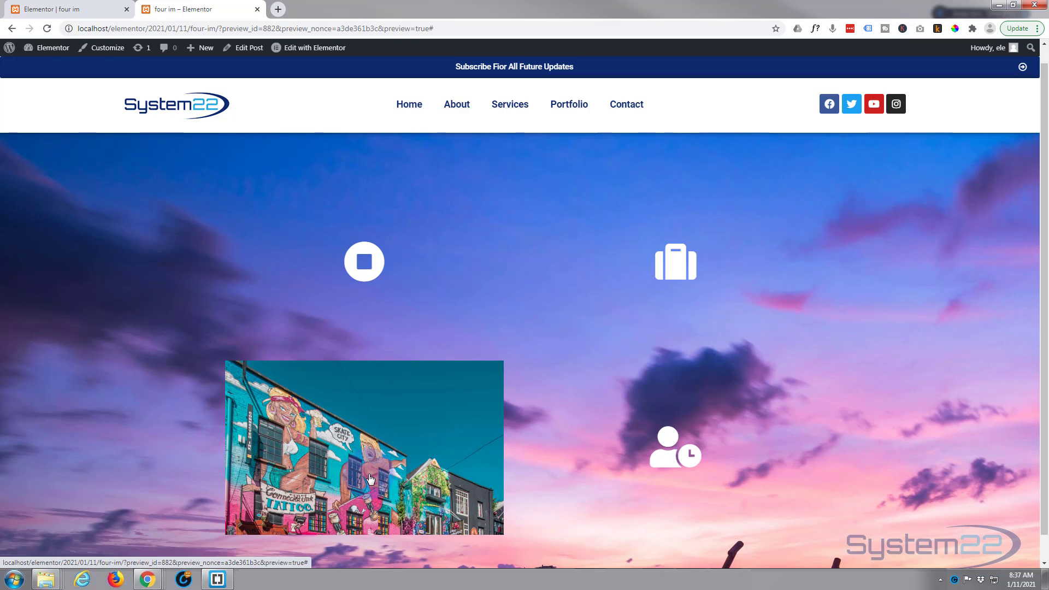
pyautogui.click(372, 452)
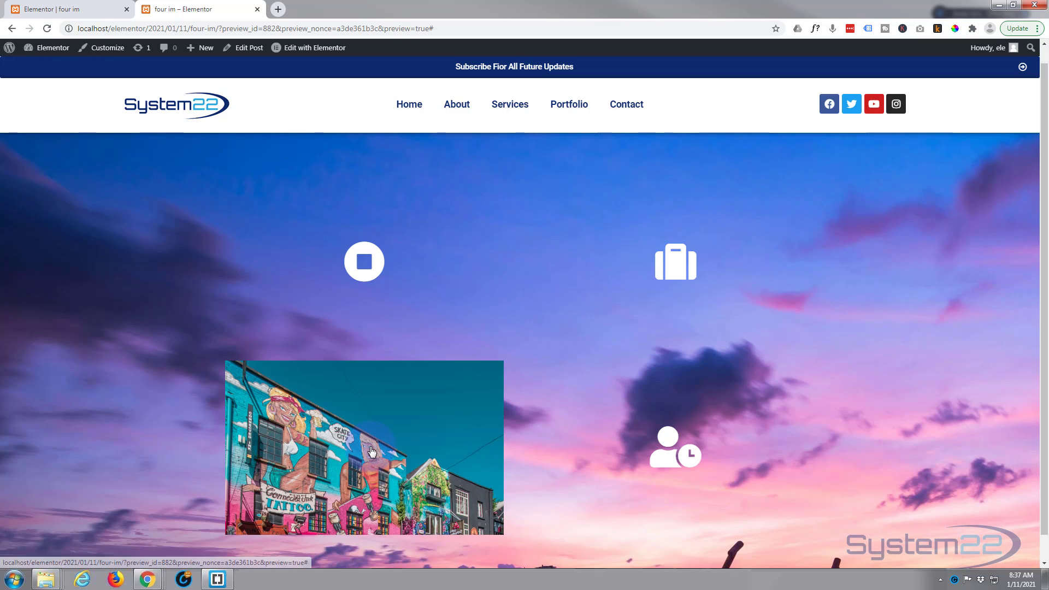